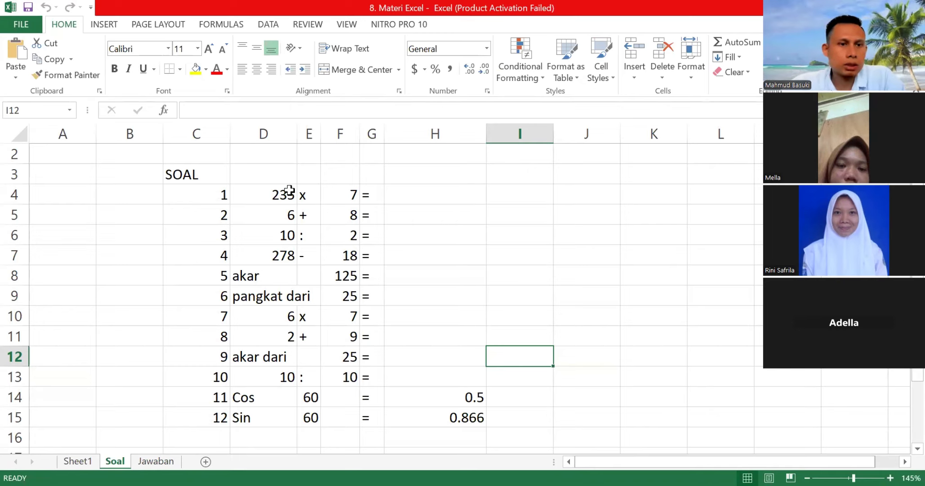
pyautogui.click(201, 198)
pyautogui.click(275, 193)
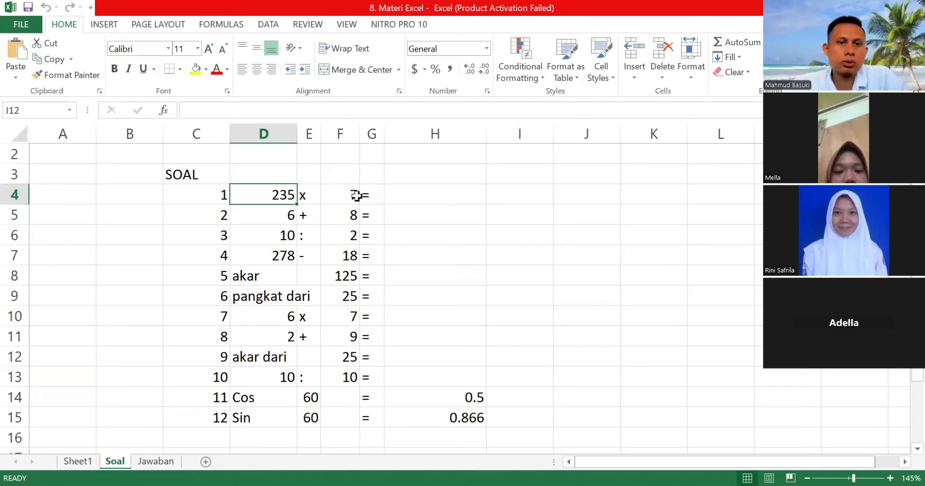
pyautogui.click(304, 196)
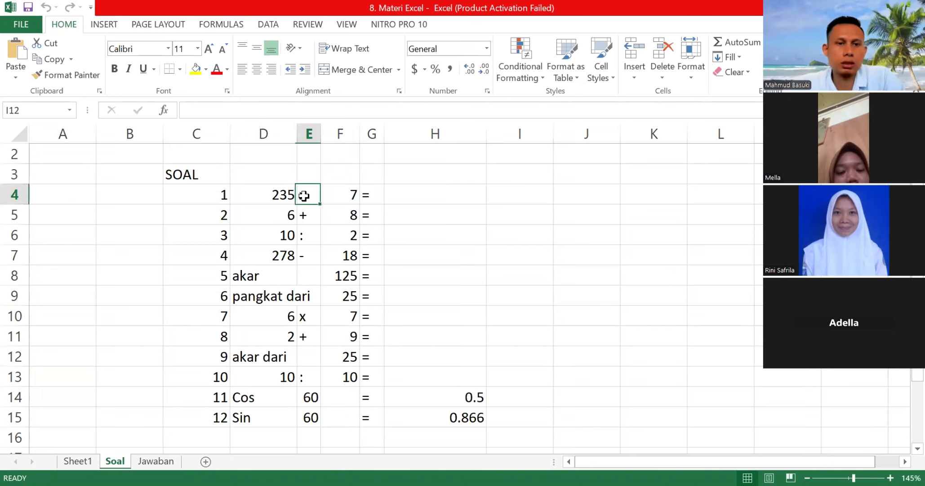
pyautogui.click(337, 197)
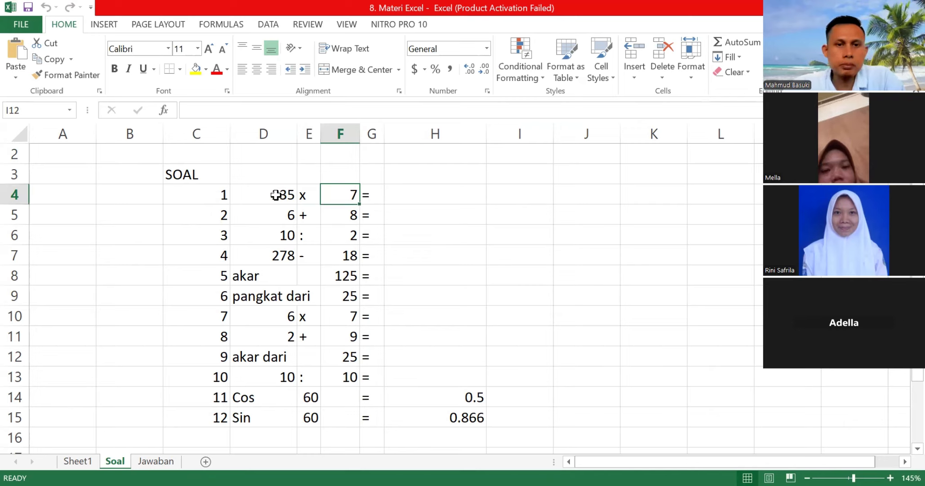
pyautogui.click(414, 197)
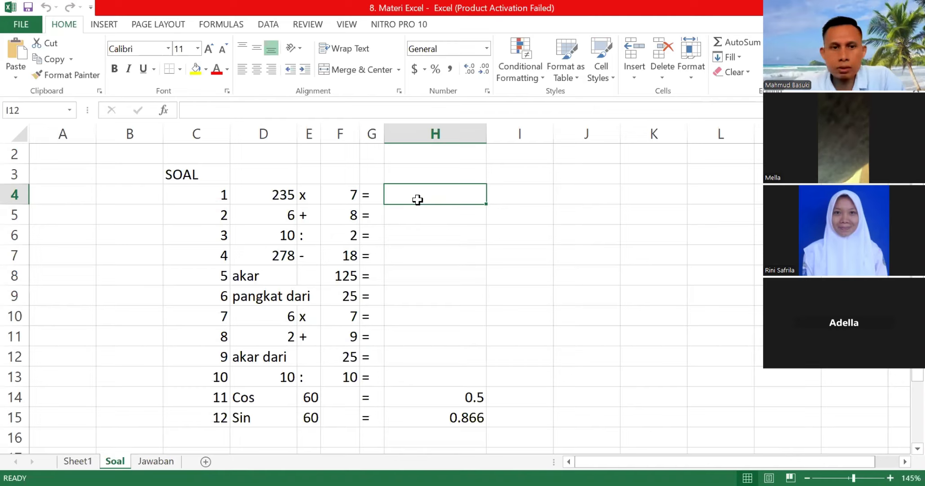
pyautogui.click(263, 194)
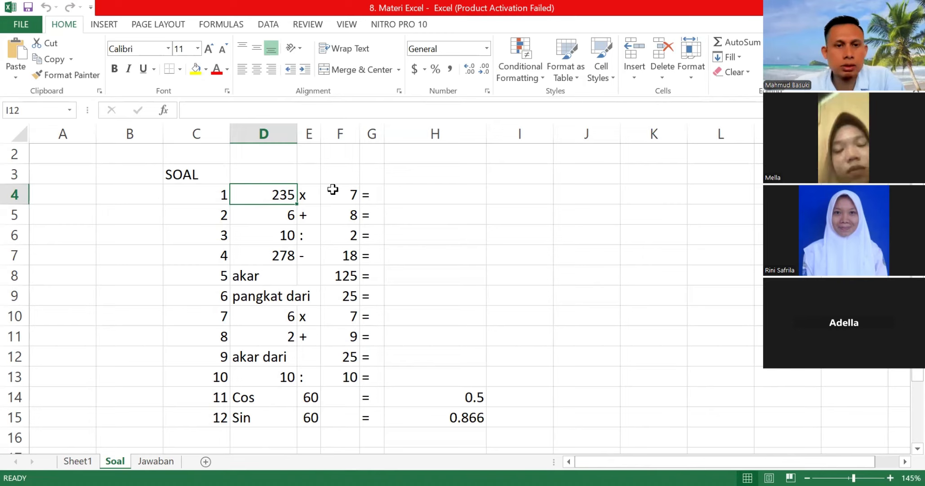
# Enter the formula =D4*F4 in cell H4 to answer question 1 using cell references
pyautogui.click(421, 190)
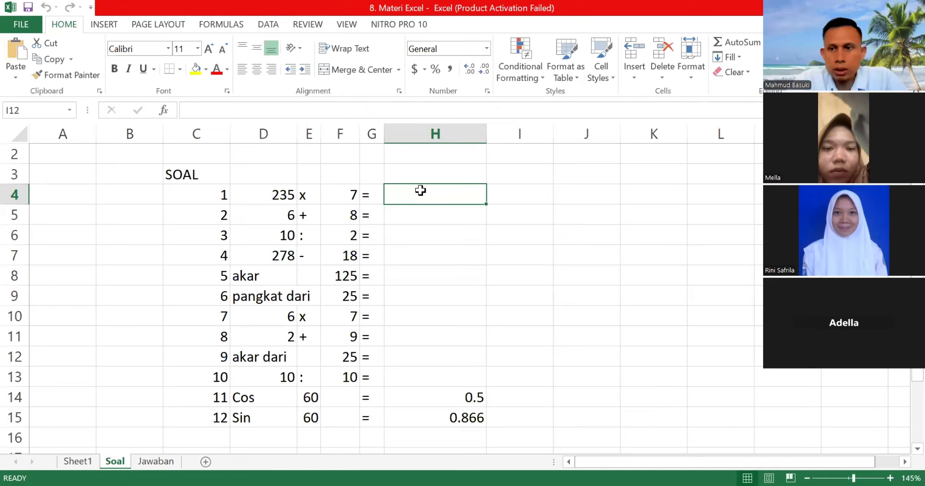
pyautogui.write('=')
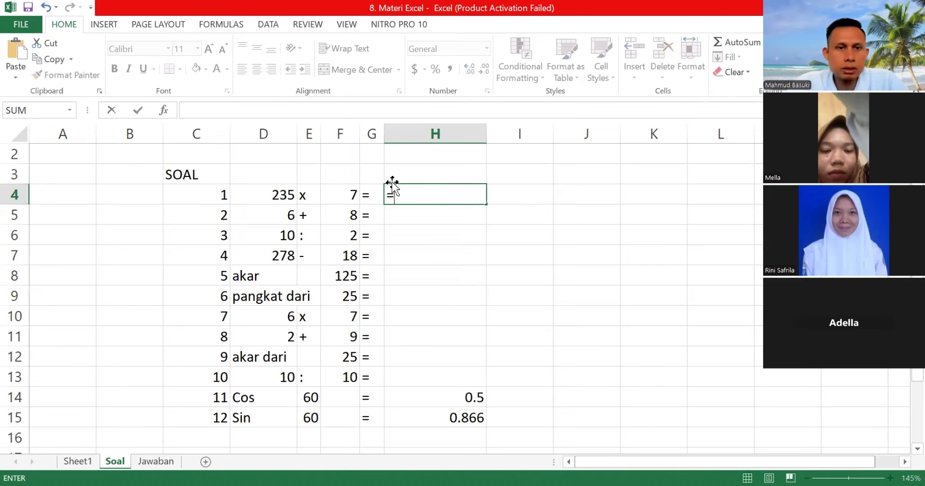
pyautogui.click(256, 193)
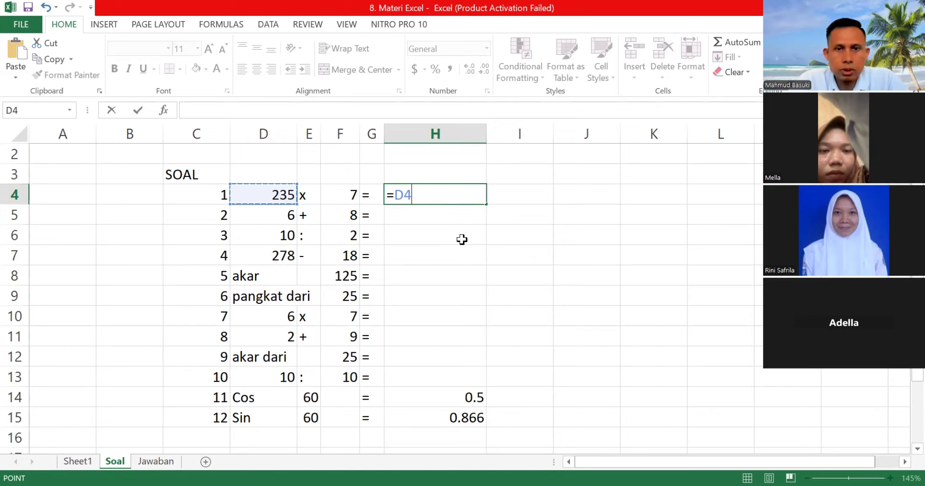
pyautogui.write('*')
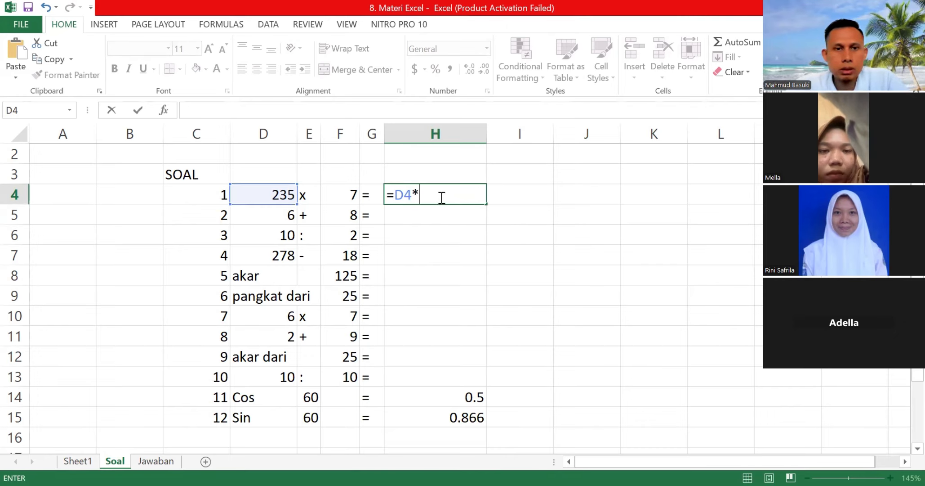
pyautogui.click(349, 193)
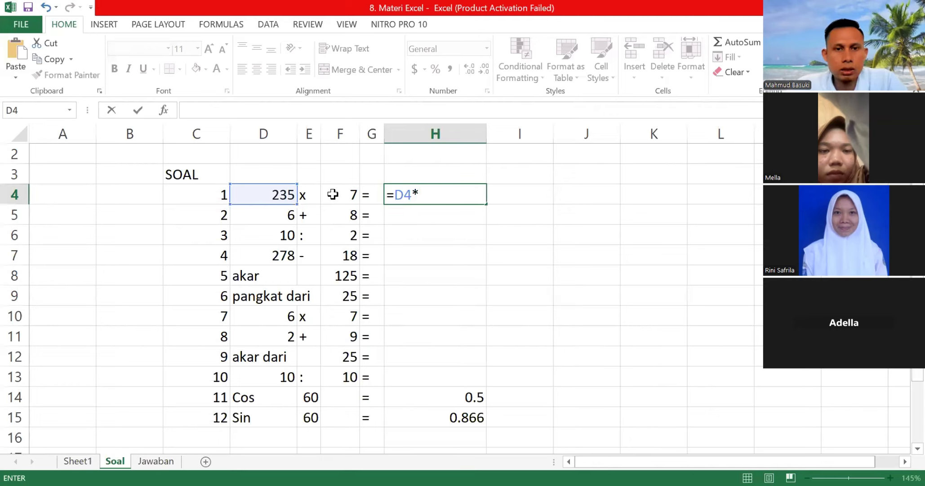
pyautogui.click(333, 194)
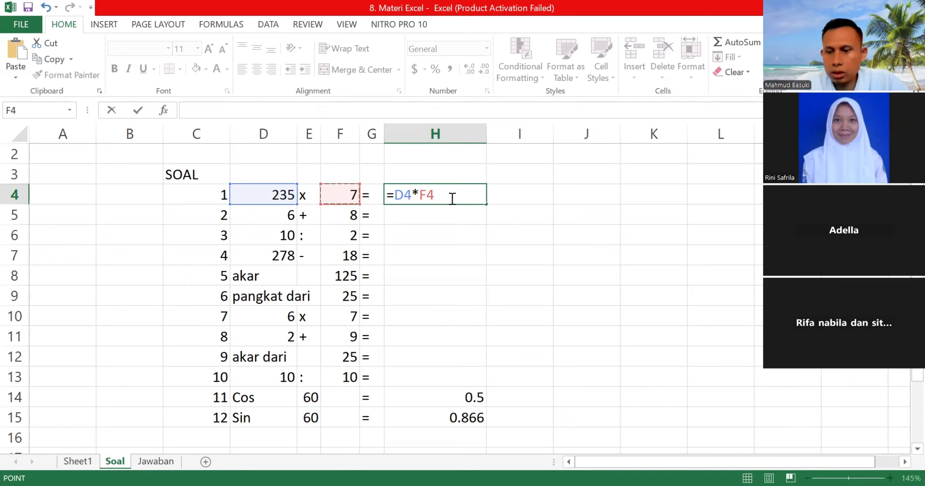
pyautogui.press('Return')
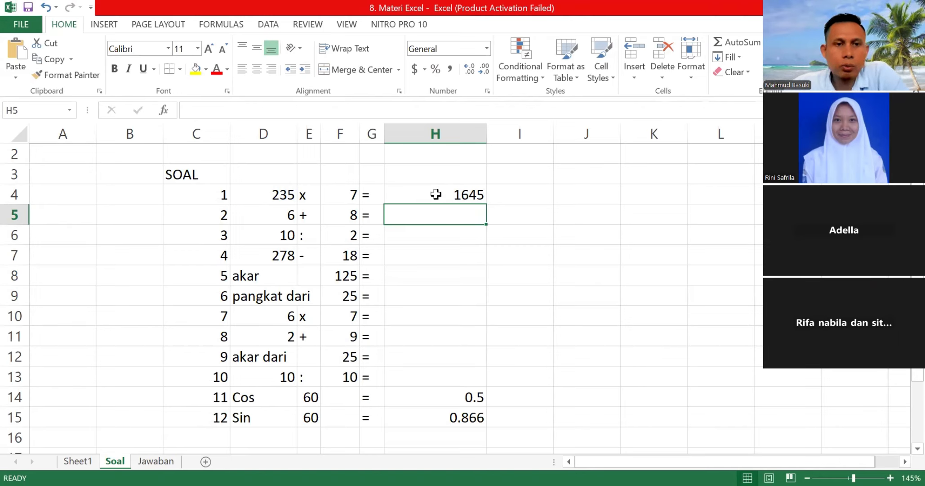
# Change the first number of question 1 in cell D4 to 5 and check the answer cell H4
pyautogui.click(274, 194)
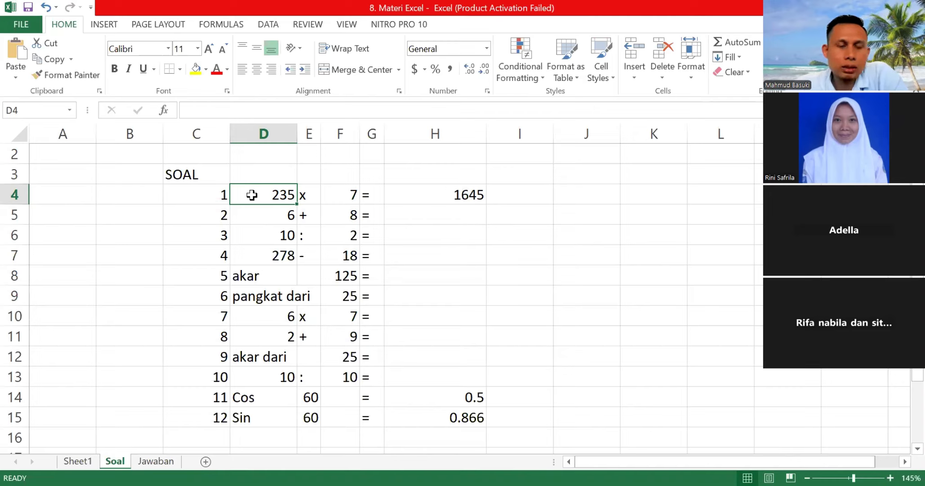
pyautogui.write('5')
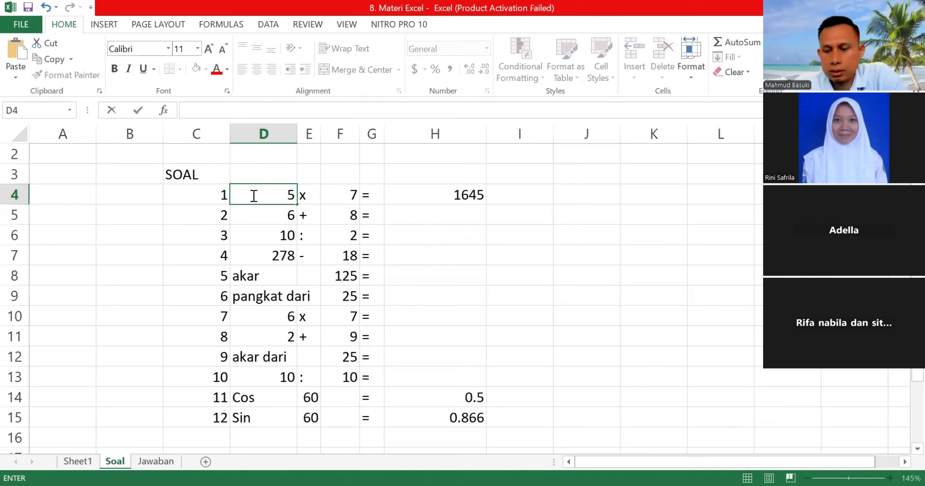
pyautogui.press('Return')
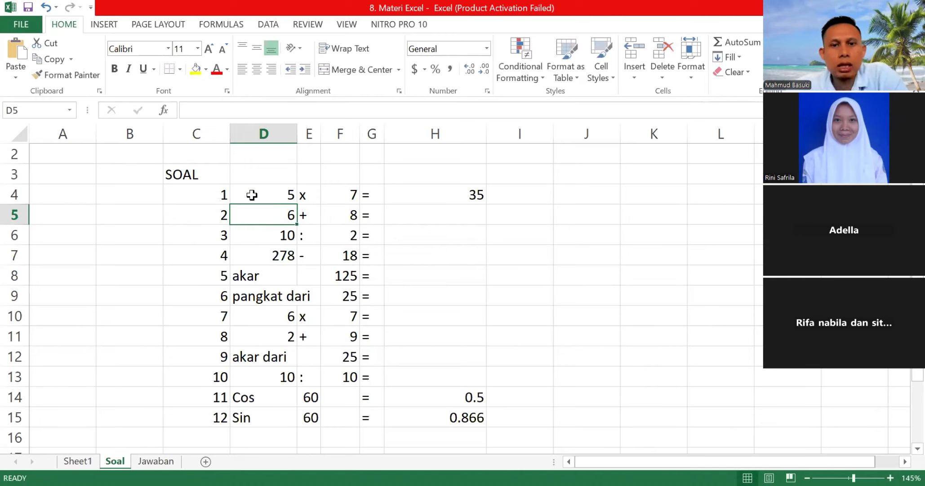
pyautogui.click(450, 194)
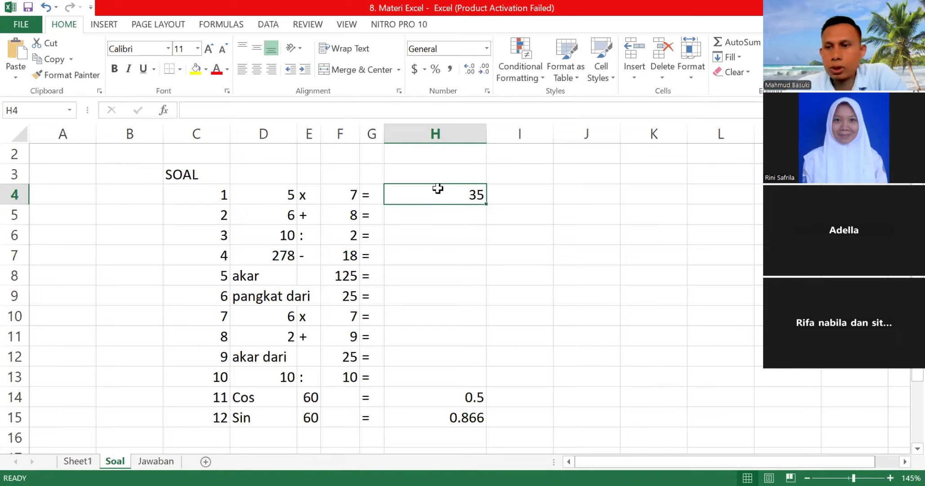
# Enter the formula =5*7 in cell J4 as a comparison using directly entered numbers
pyautogui.click(507, 195)
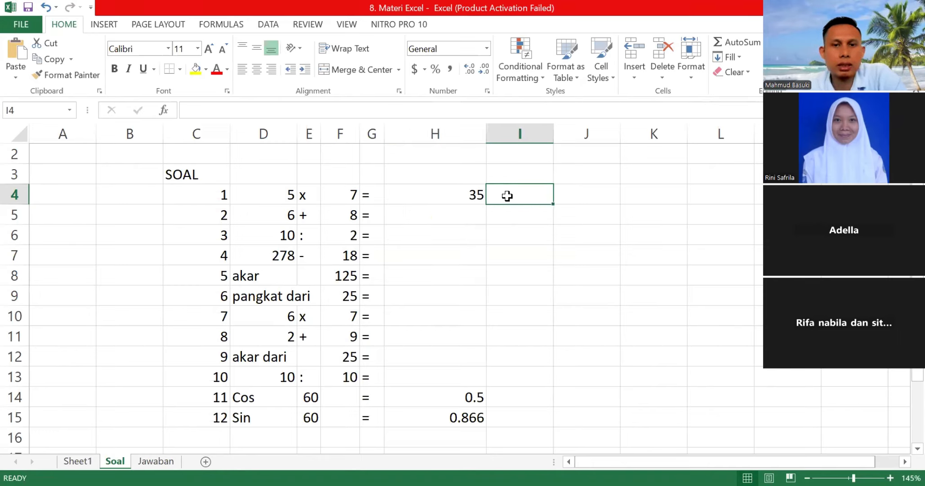
pyautogui.click(576, 193)
pyautogui.write('=s')
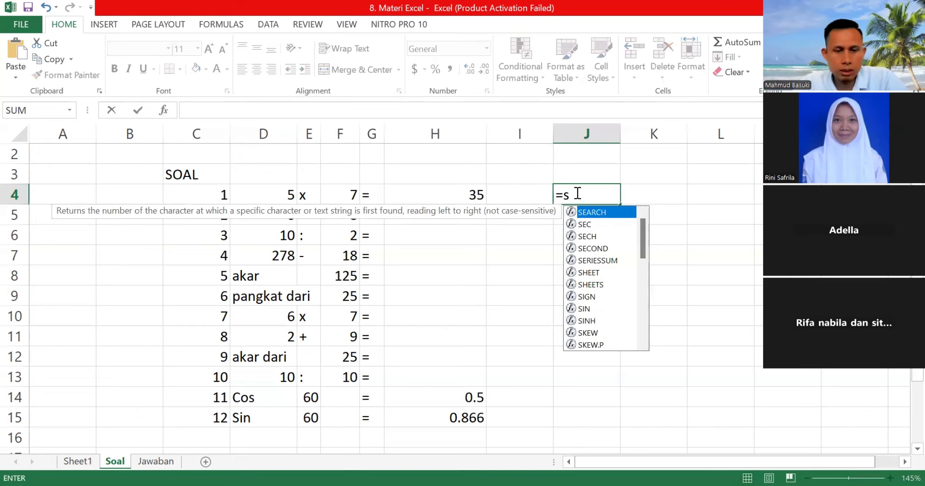
pyautogui.press('BackSpace')
pyautogui.write('5*7')
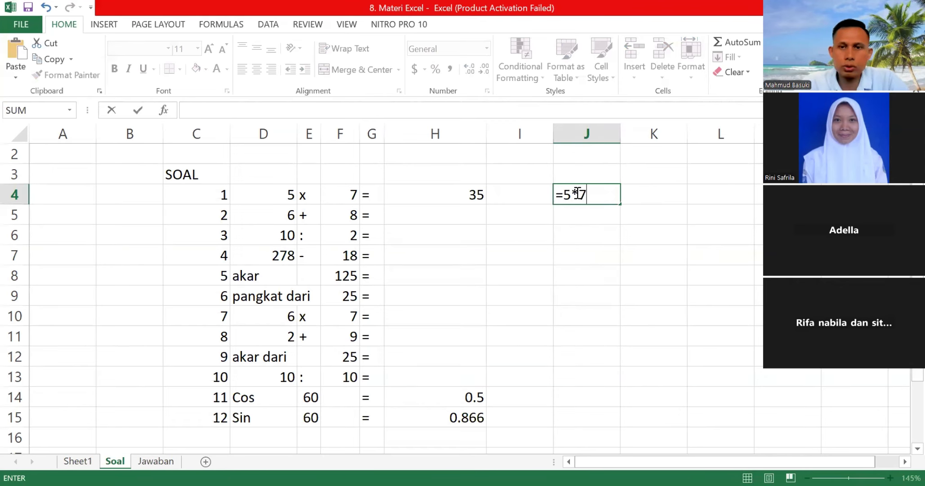
pyautogui.press('Return')
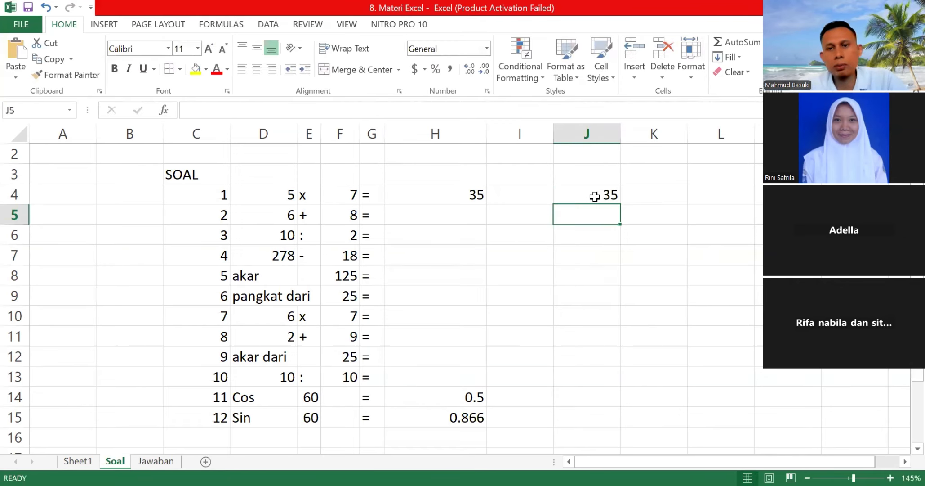
pyautogui.click(595, 197)
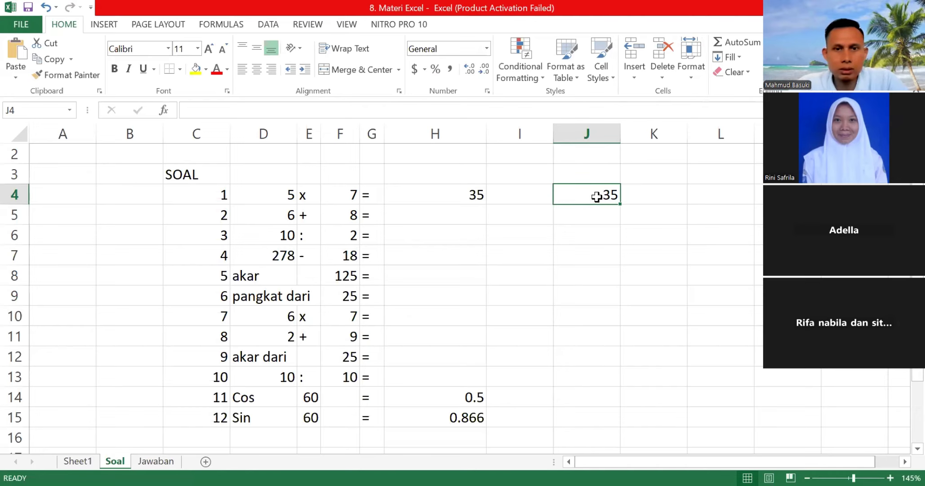
# Set cell D4 back to 235 and clear the comparison formula from cell J4
pyautogui.click(272, 194)
pyautogui.write('235')
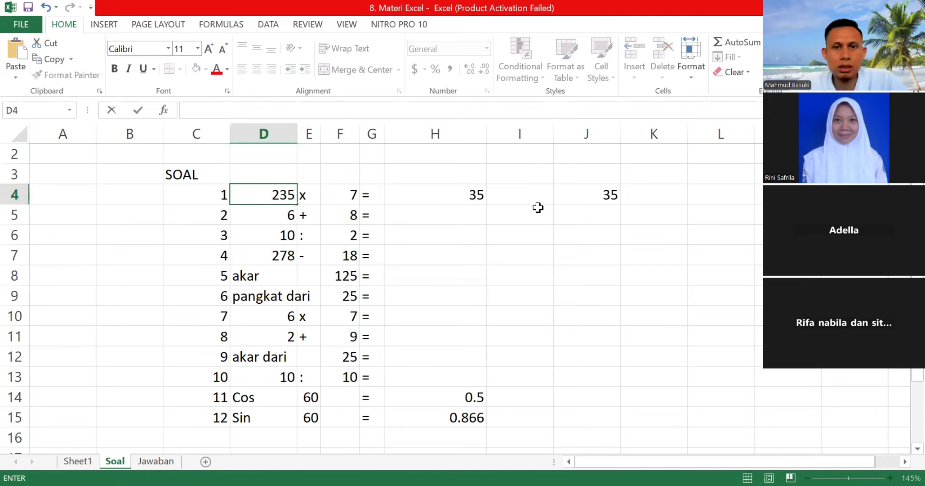
pyautogui.click(543, 221)
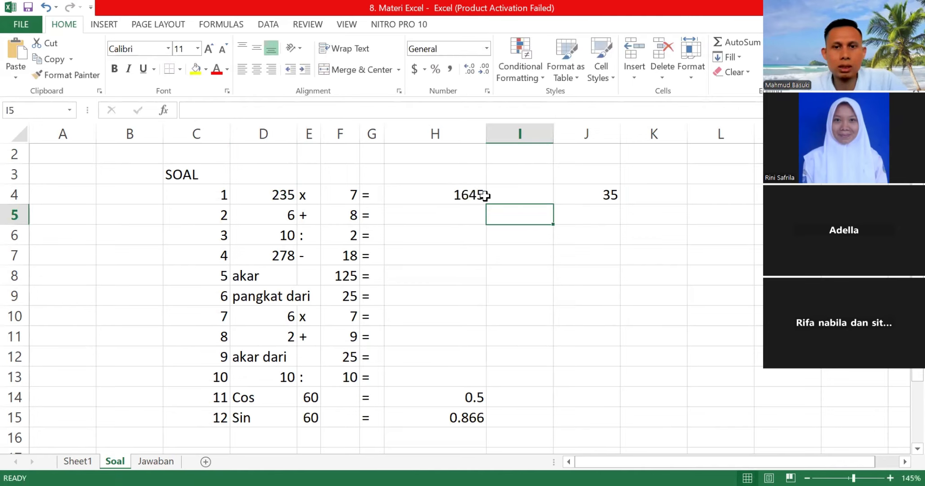
pyautogui.click(596, 194)
pyautogui.press('Delete')
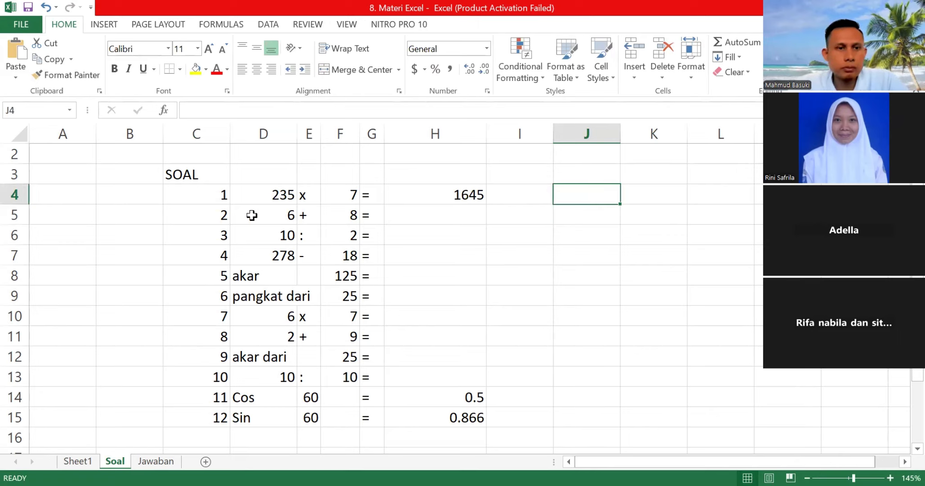
# Highlight the question 2 row, cells C5 to H5, with a yellow fill
pyautogui.click(215, 215)
pyautogui.moveTo(196, 215); pyautogui.dragTo(455, 209)
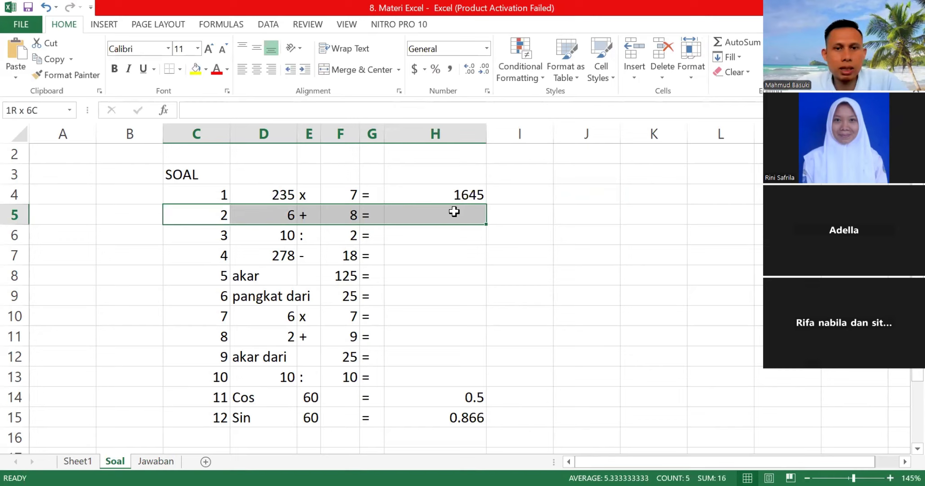
pyautogui.click(196, 68)
pyautogui.click(564, 219)
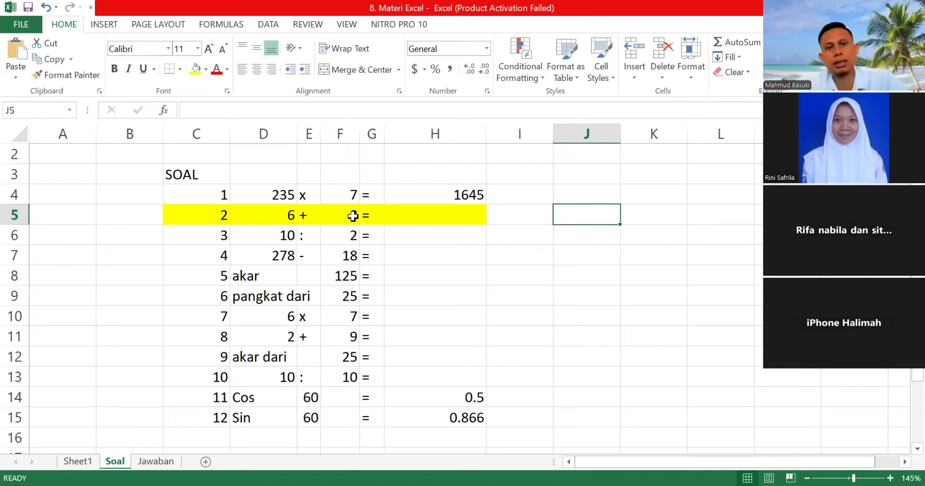
# Enter the formula =D5+F5 in cell H5 to answer question 2
pyautogui.click(464, 216)
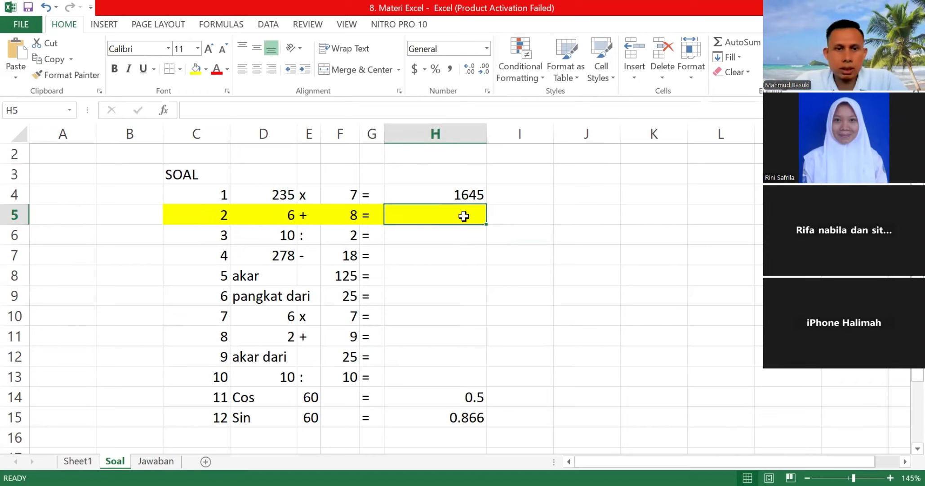
pyautogui.write('=')
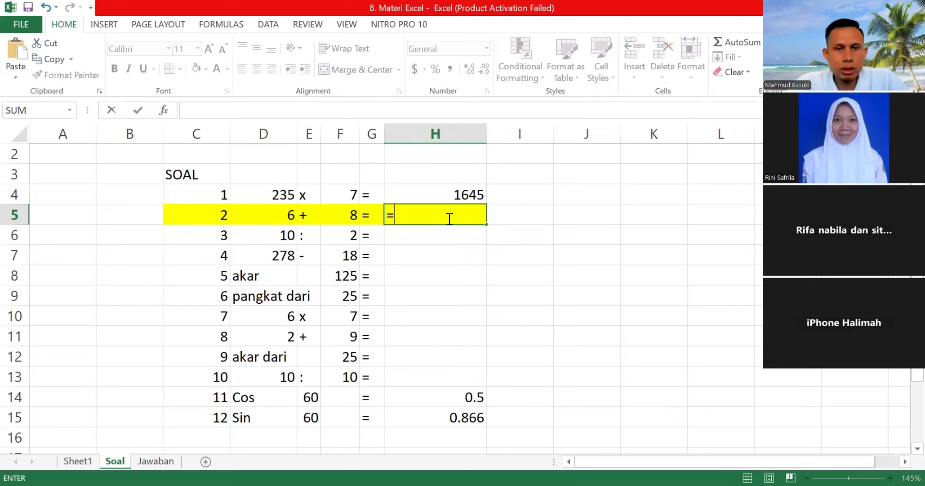
pyautogui.click(270, 216)
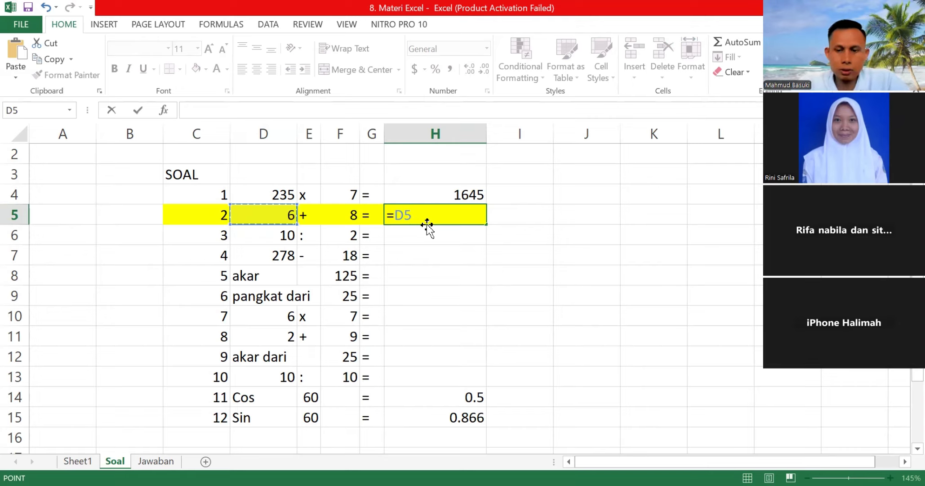
pyautogui.write('+')
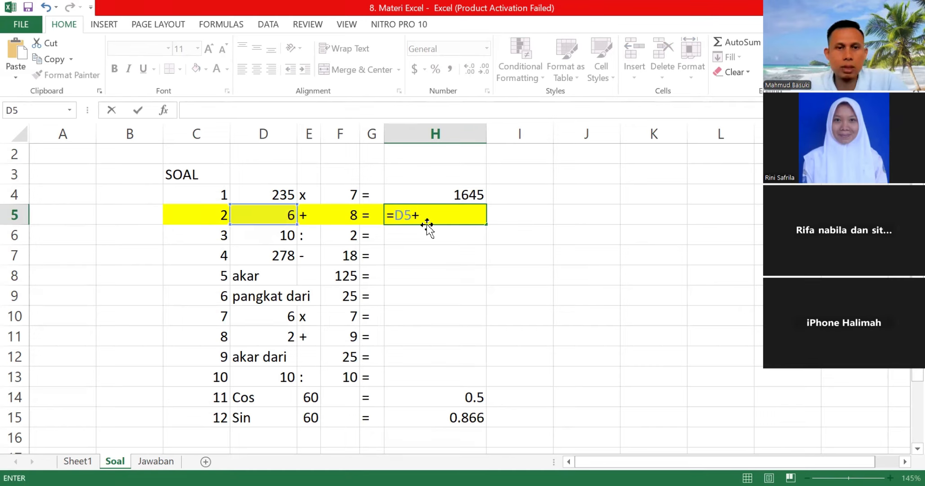
pyautogui.click(343, 215)
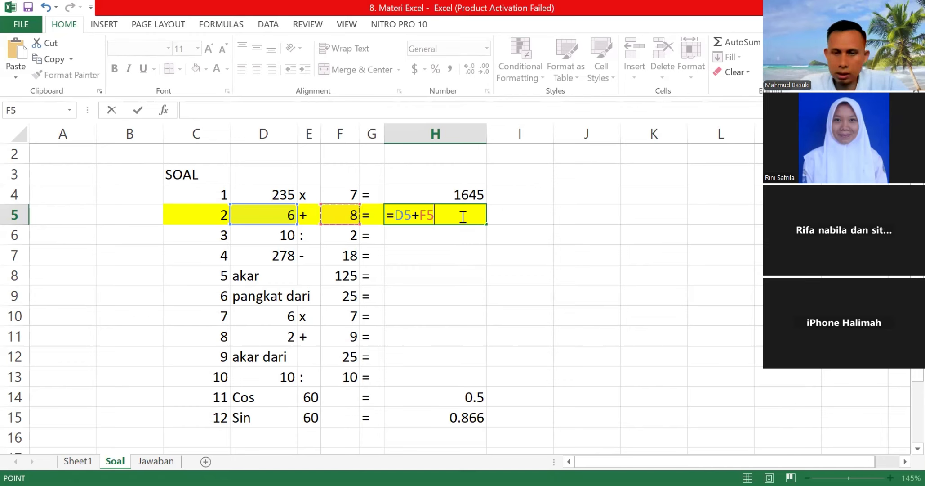
pyautogui.press('Return')
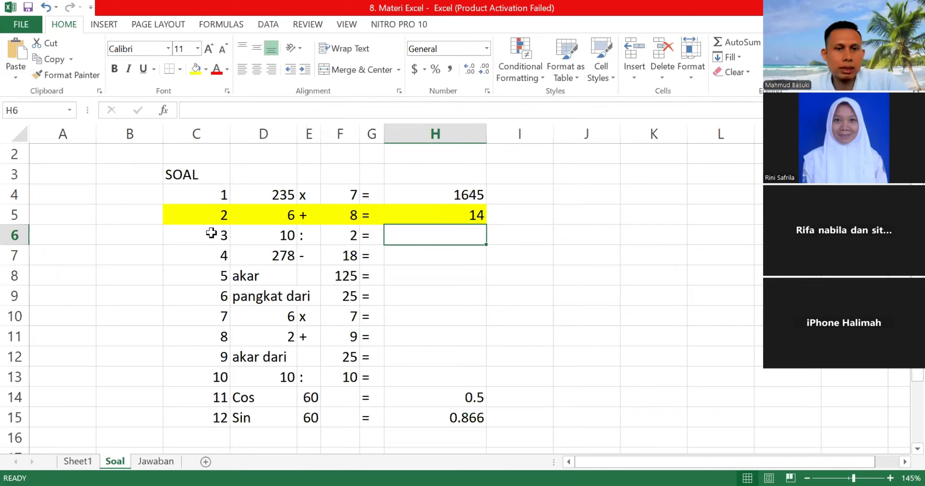
# Enter the formula =D6/F6 in cell H6 to answer question 3
pyautogui.click(264, 237)
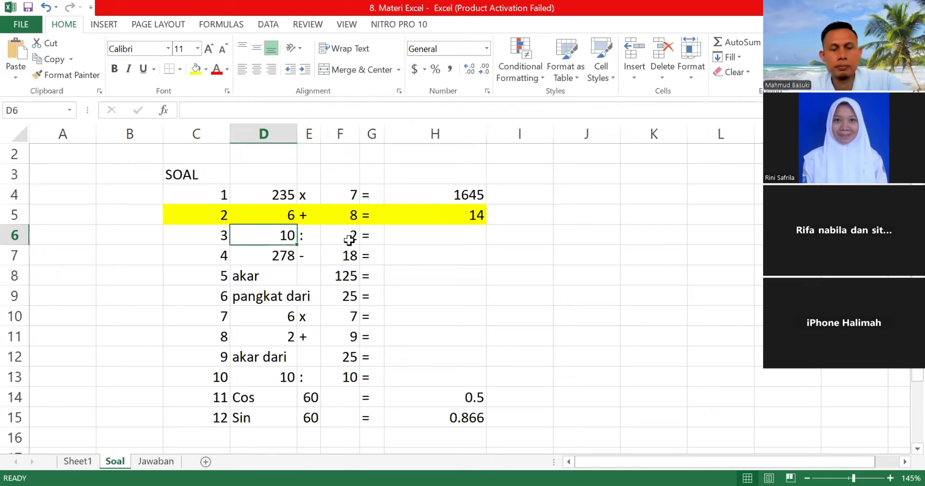
pyautogui.click(432, 235)
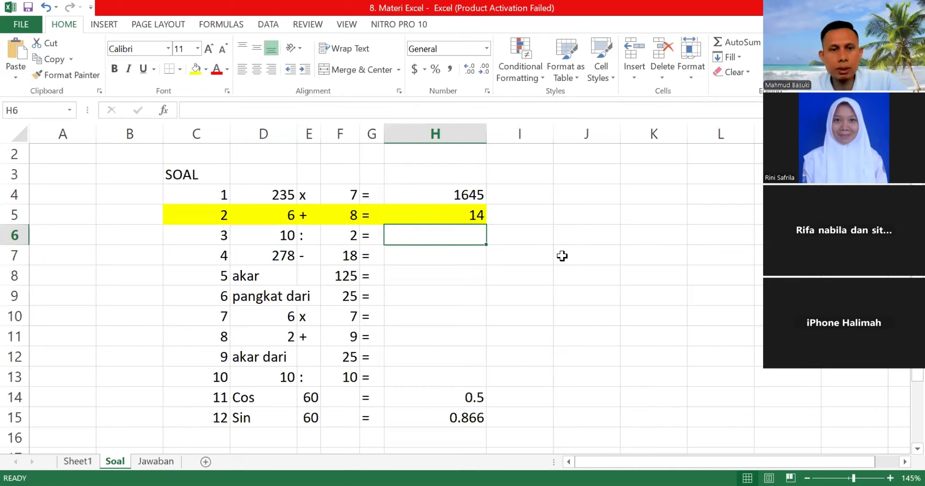
pyautogui.write('=')
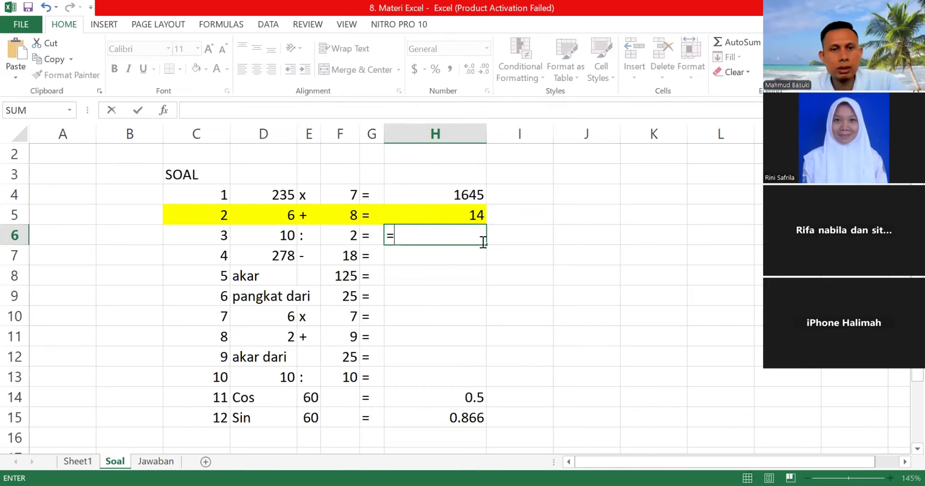
pyautogui.click(273, 233)
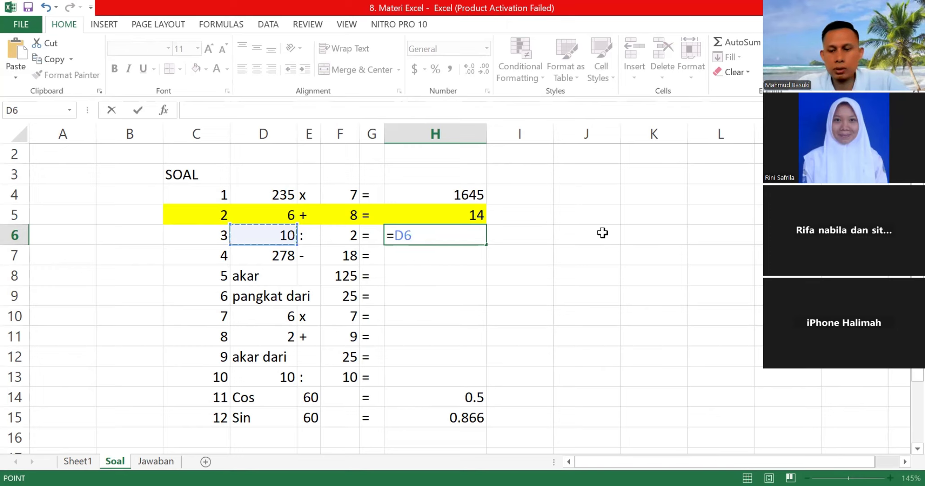
pyautogui.write('/')
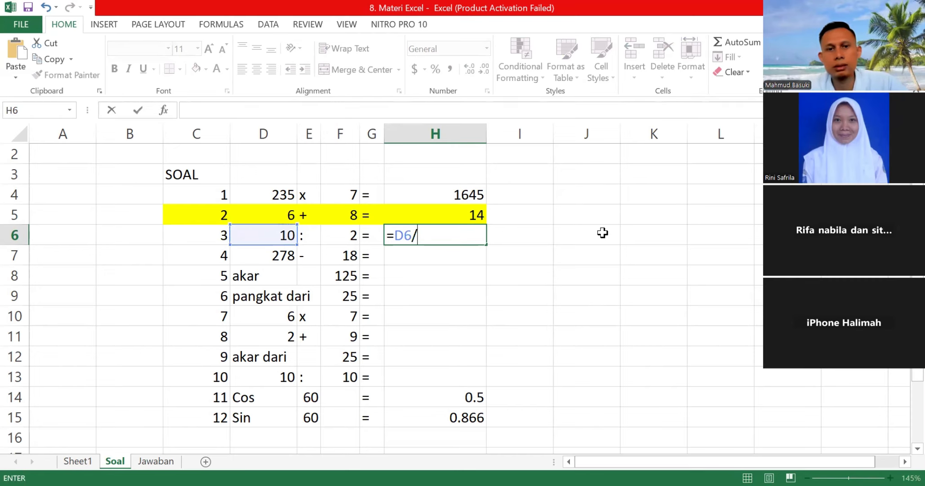
pyautogui.click(345, 234)
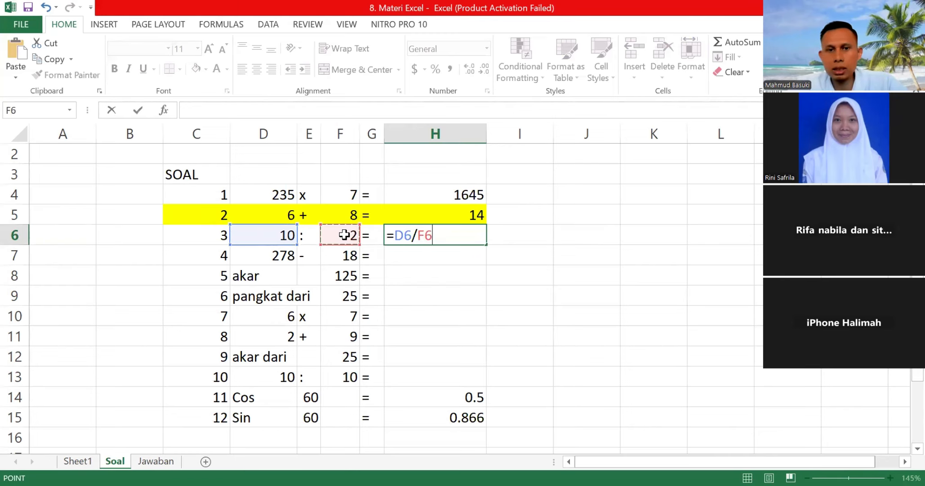
pyautogui.press('Return')
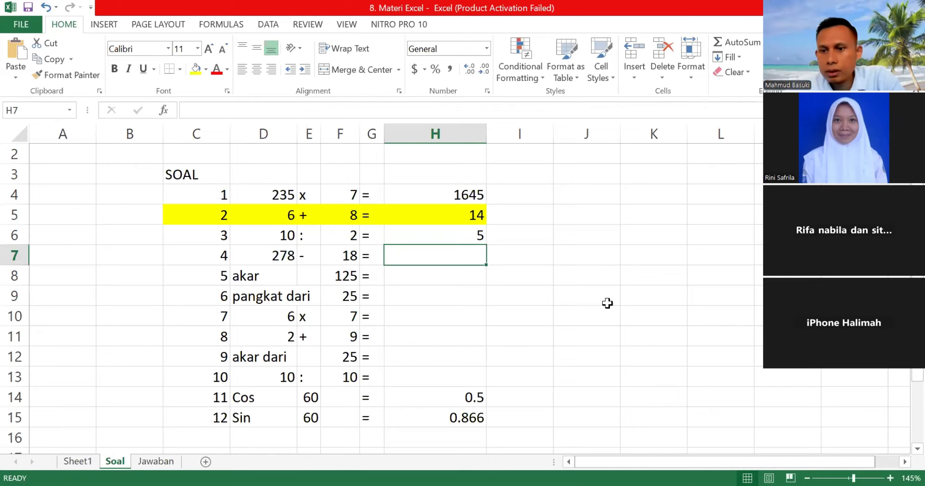
# Highlight the question 4 row, cells C7 to H7, with a yellow fill
pyautogui.click(623, 369)
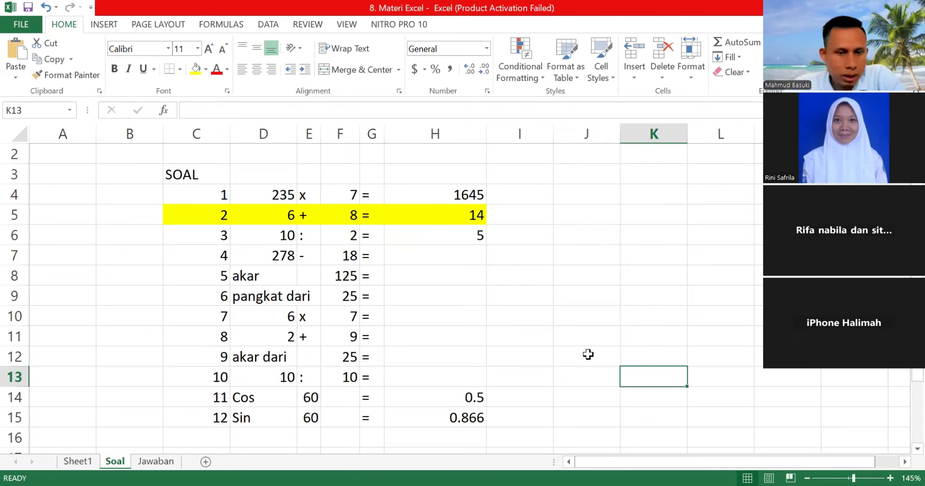
pyautogui.click(614, 269)
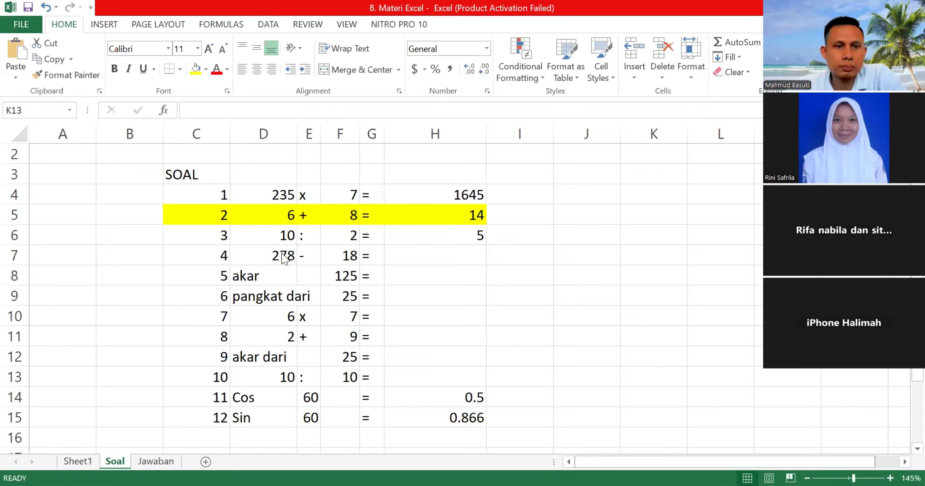
pyautogui.moveTo(197, 256); pyautogui.dragTo(454, 256)
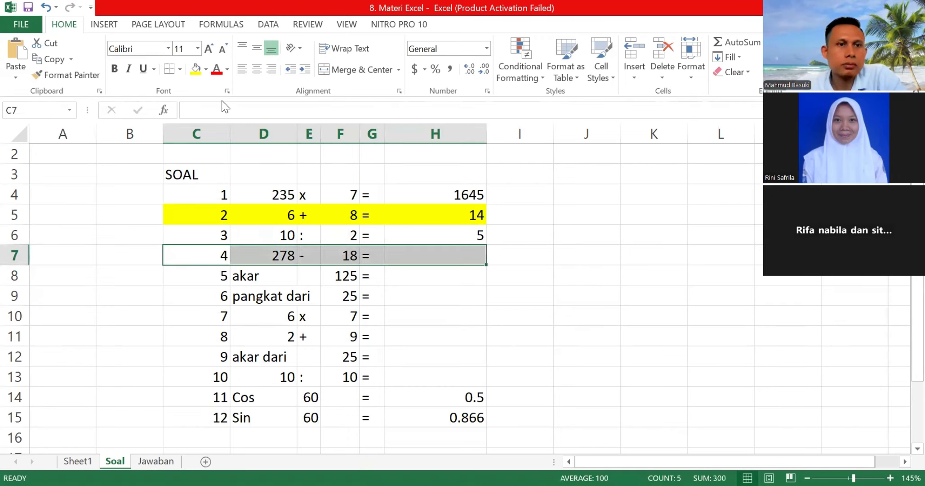
pyautogui.click(538, 276)
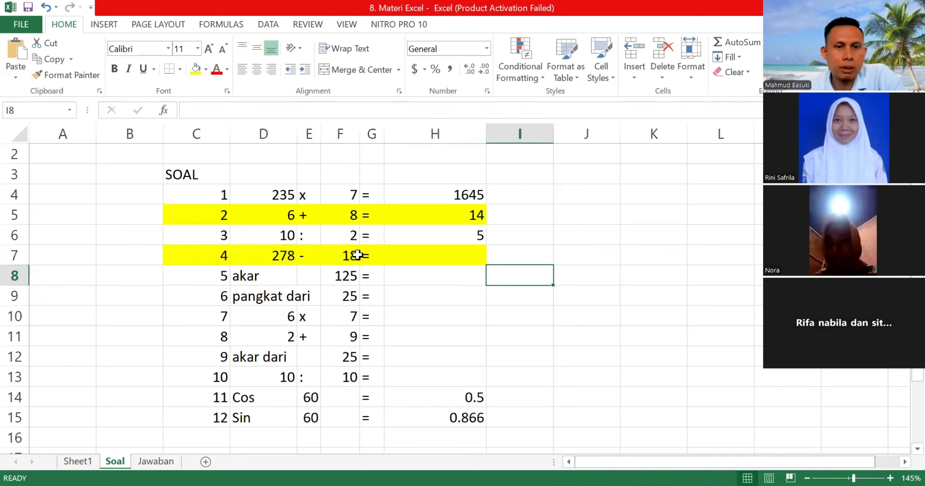
# Enter the formula =D7-F7 in cell H7 to answer question 4
pyautogui.click(436, 254)
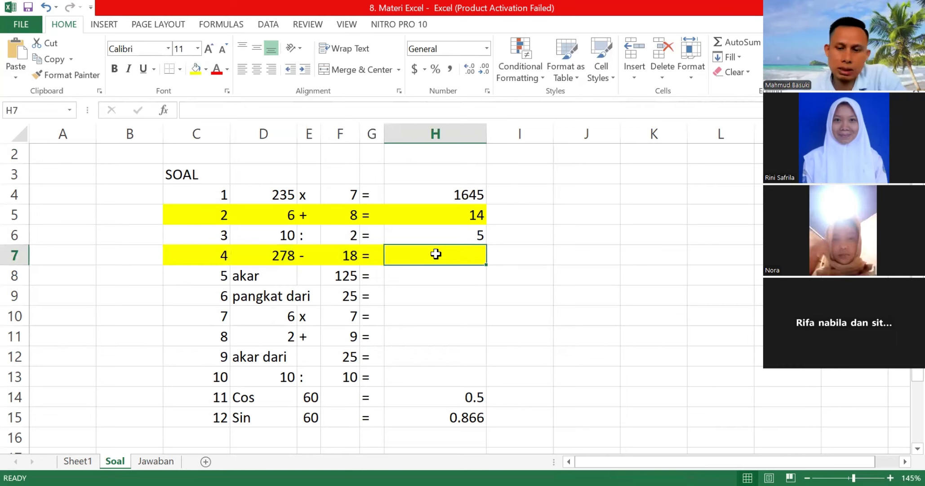
pyautogui.write('=')
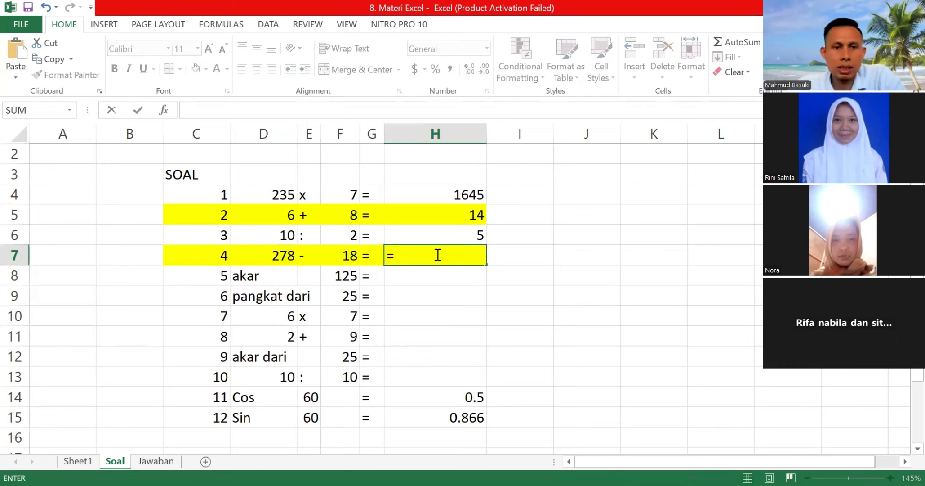
pyautogui.click(267, 252)
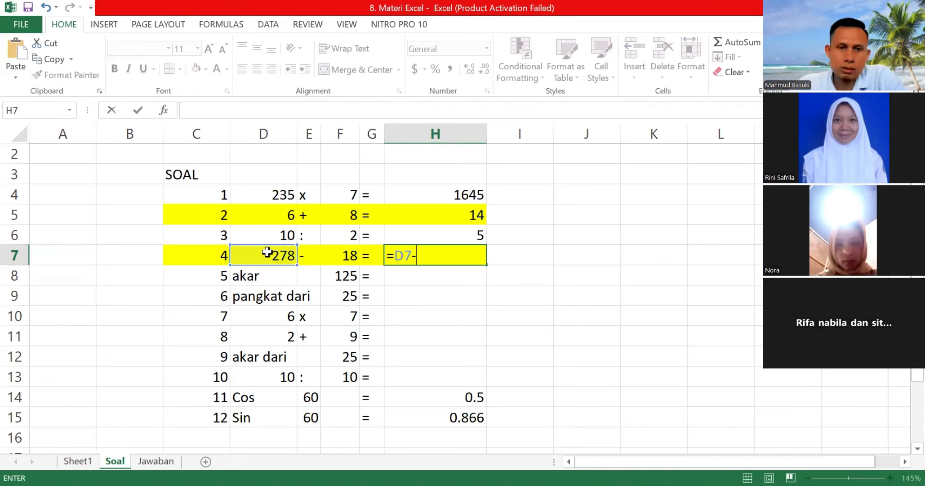
pyautogui.write('-')
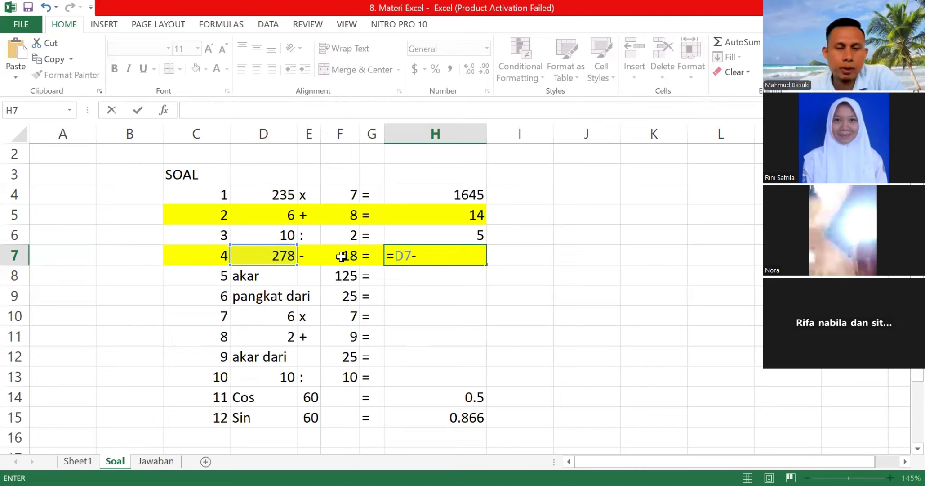
pyautogui.click(339, 256)
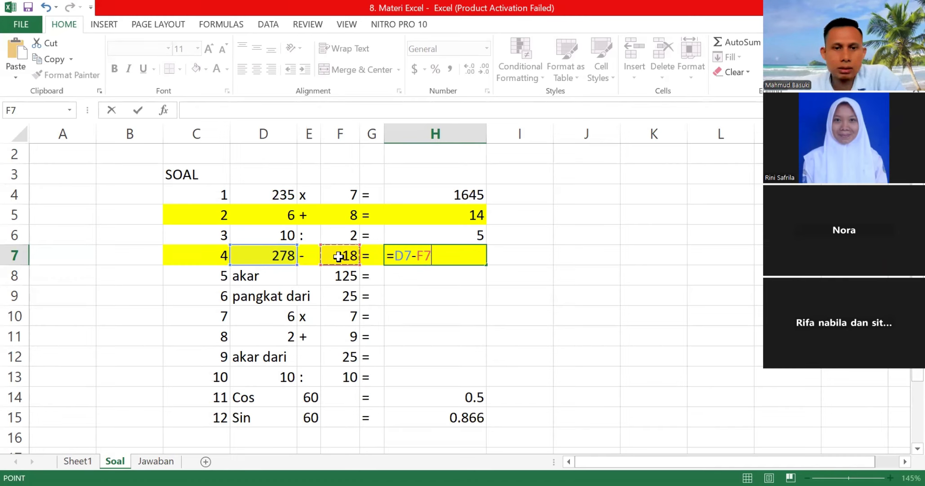
pyautogui.press('Return')
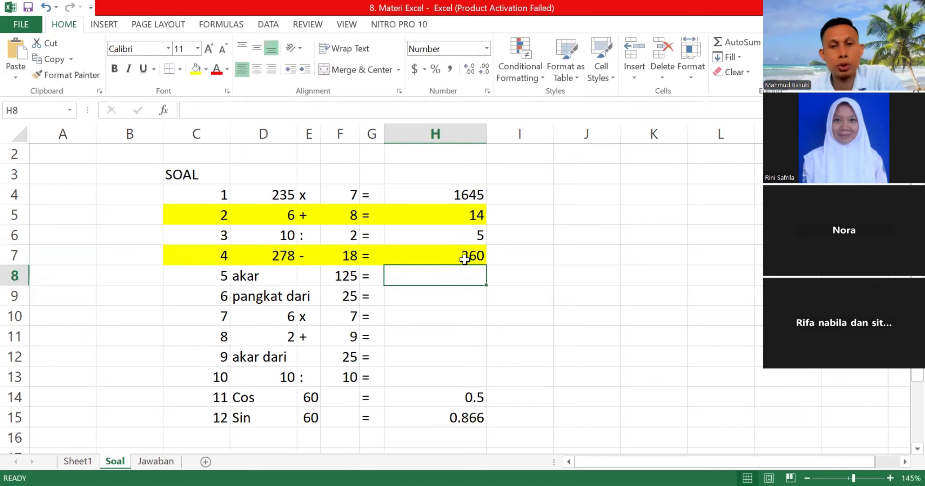
# Set the first number of question 4, cell D7, to 18 to test the subtraction formula
pyautogui.click(270, 256)
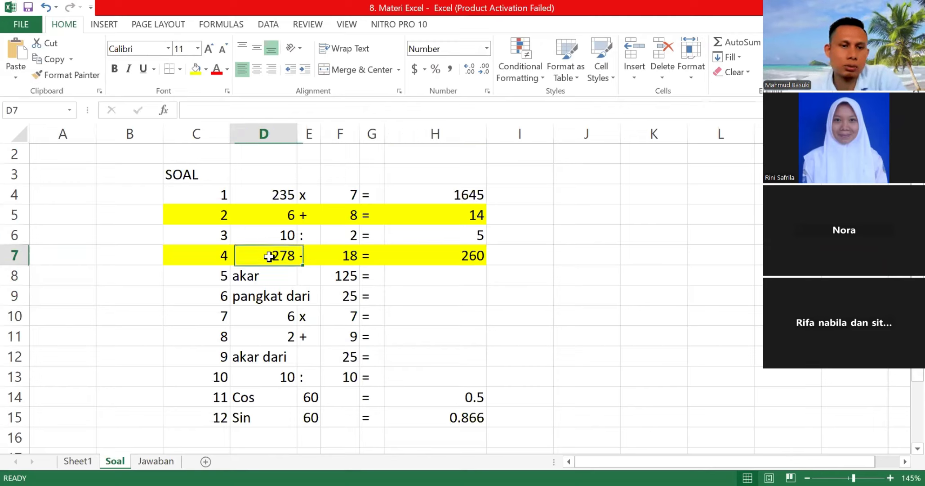
pyautogui.write('18')
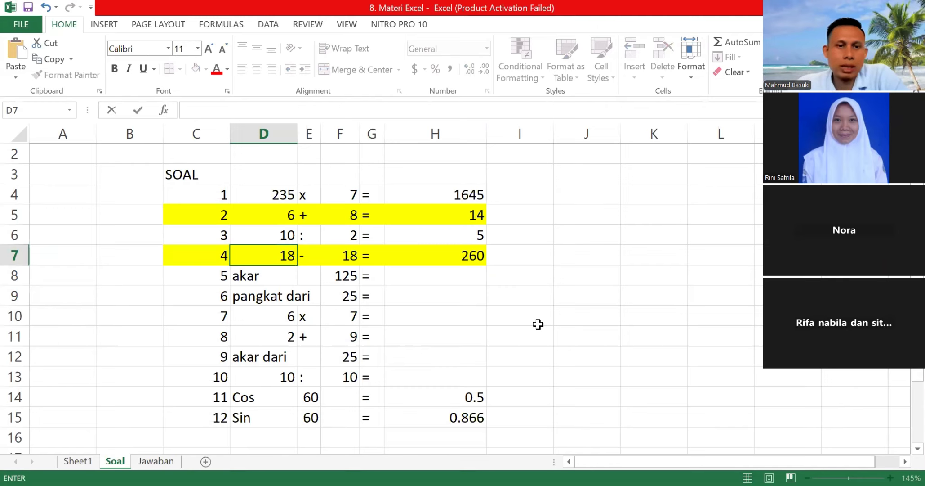
pyautogui.press('Return')
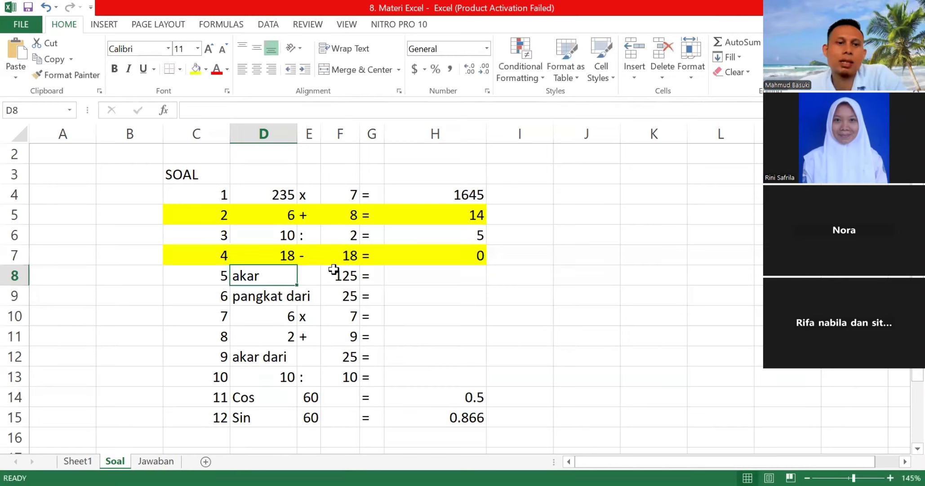
# Set the first number of question 4, cell D7, to 200
pyautogui.click(276, 253)
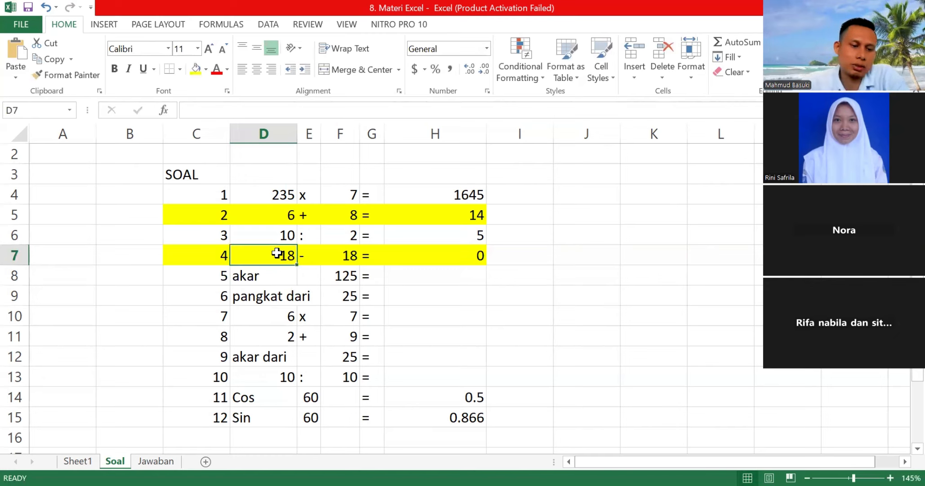
pyautogui.write('200')
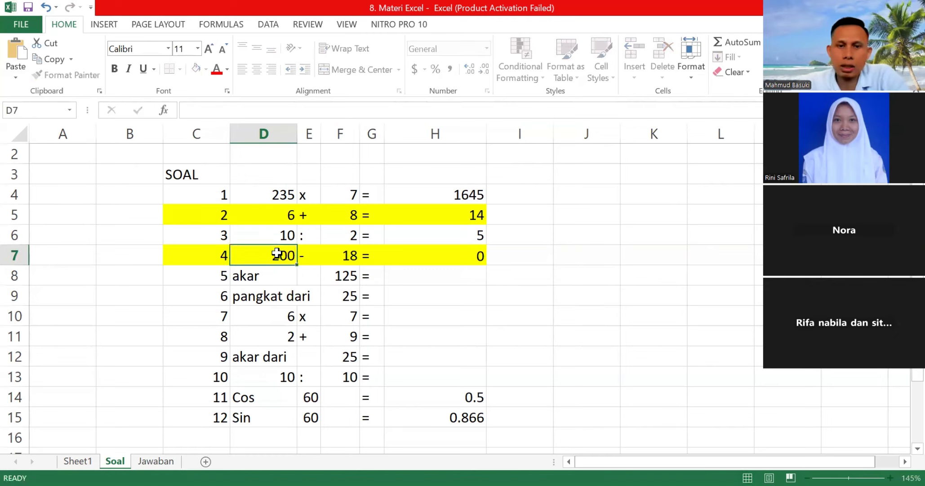
pyautogui.press('Return')
pyautogui.click(537, 277)
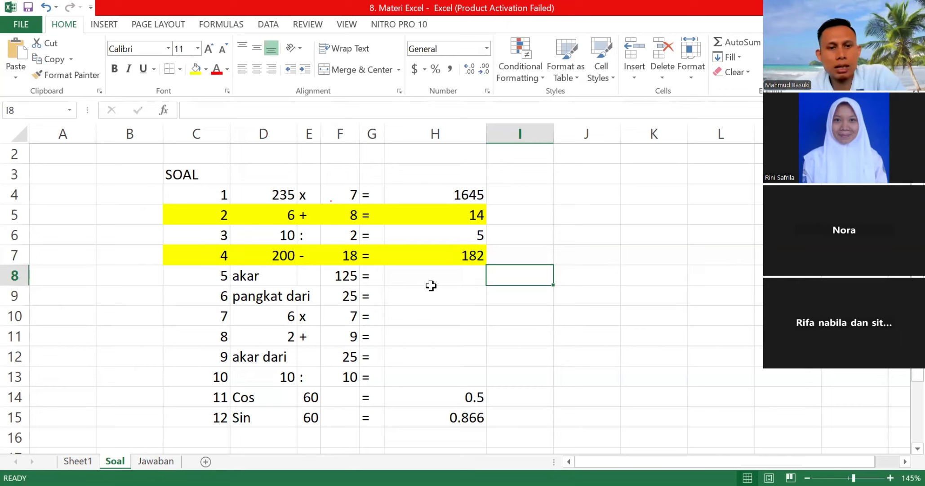
# Enter the square root formula =SQRT(F8) in cell H8 to answer question 5
pyautogui.click(459, 280)
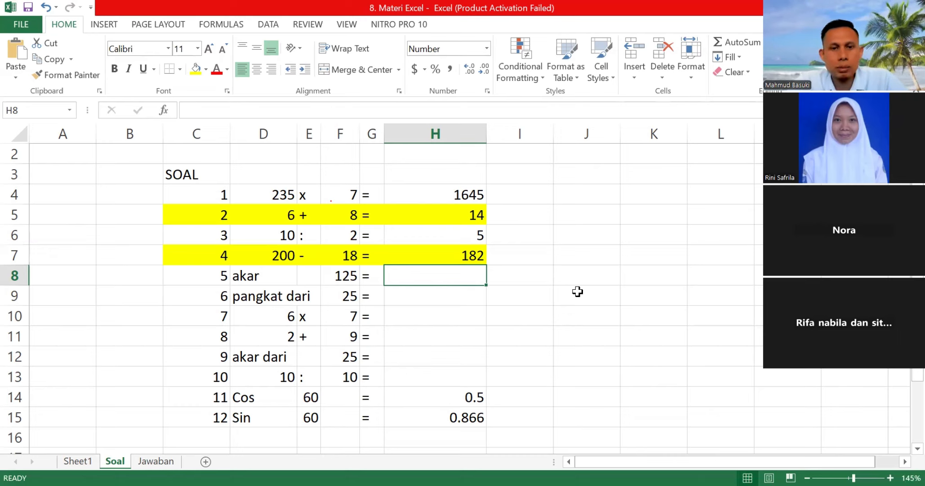
pyautogui.write('=')
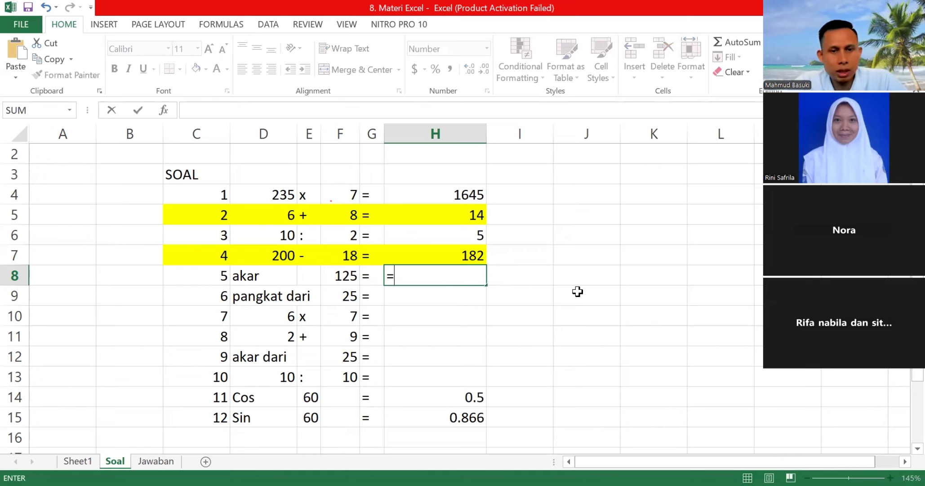
pyautogui.write('sqrt')
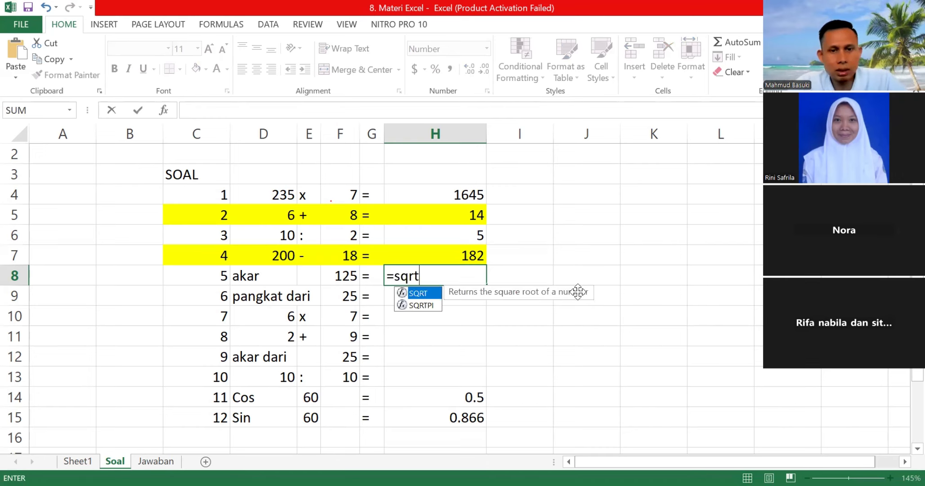
pyautogui.doubleClick(421, 292)
pyautogui.click(345, 275)
pyautogui.write(')')
pyautogui.press('Return')
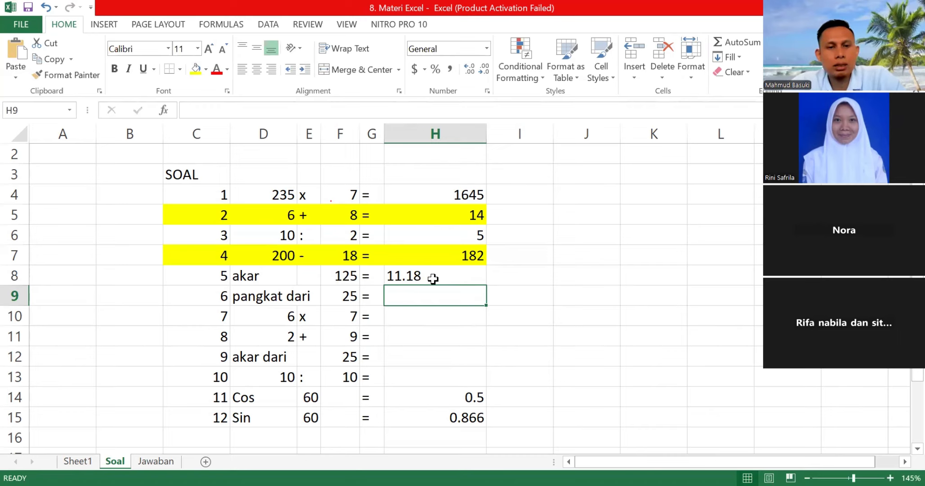
# Set the question 5 number in cell F8 to 25 and check the root in cell H8
pyautogui.click(340, 276)
pyautogui.write('25')
pyautogui.press('Return')
pyautogui.click(587, 295)
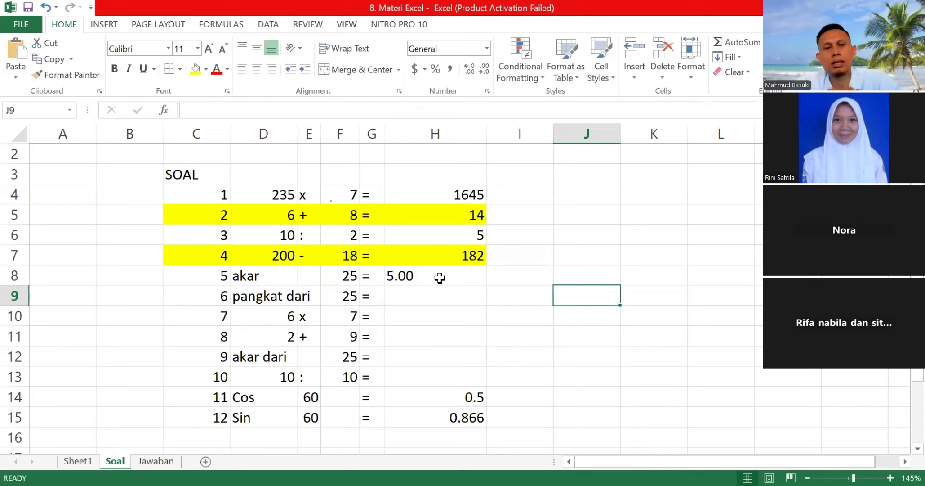
pyautogui.click(408, 279)
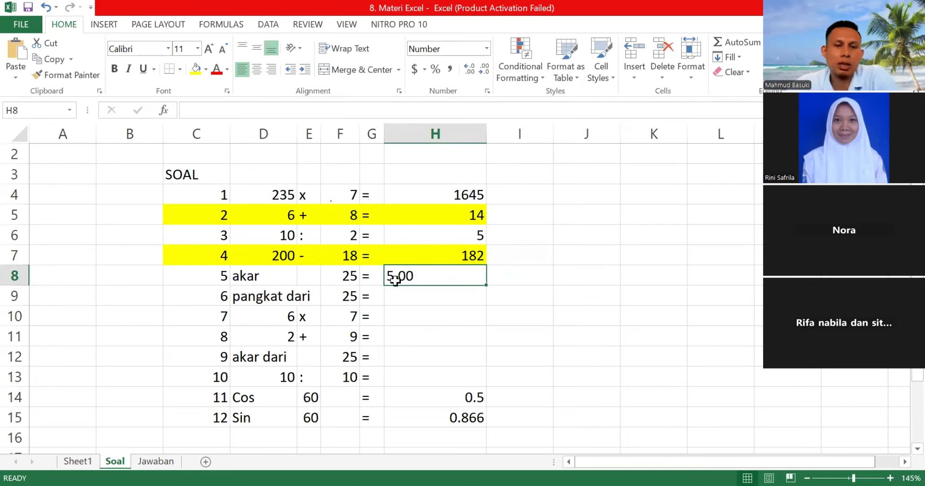
# Set the question 5 number in cell F8 back to 125
pyautogui.click(340, 276)
pyautogui.write('125')
pyautogui.click(415, 275)
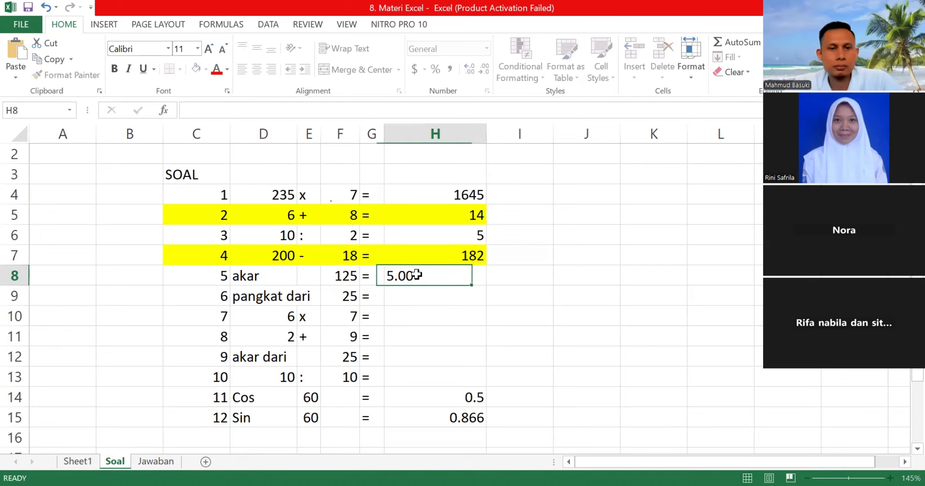
# Begin a formula in cell J8 that references the square root answer in cell H8
pyautogui.click(579, 276)
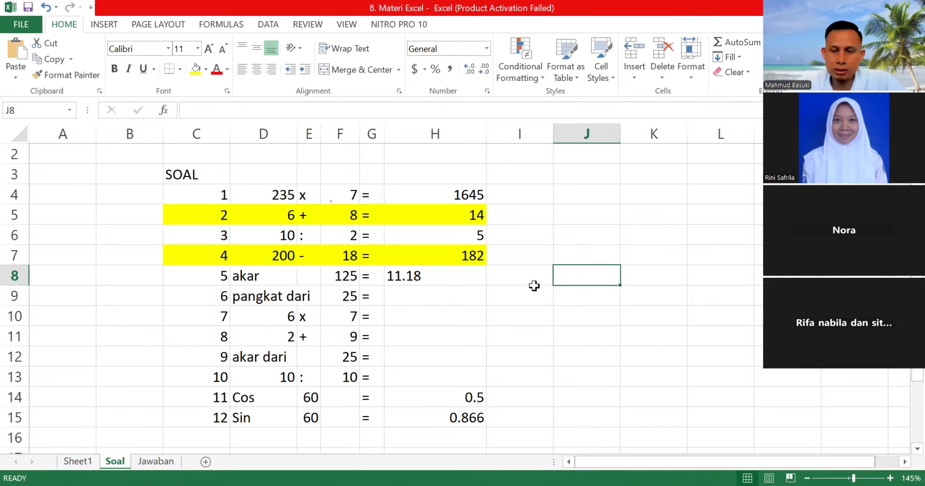
pyautogui.write('=')
pyautogui.click(442, 275)
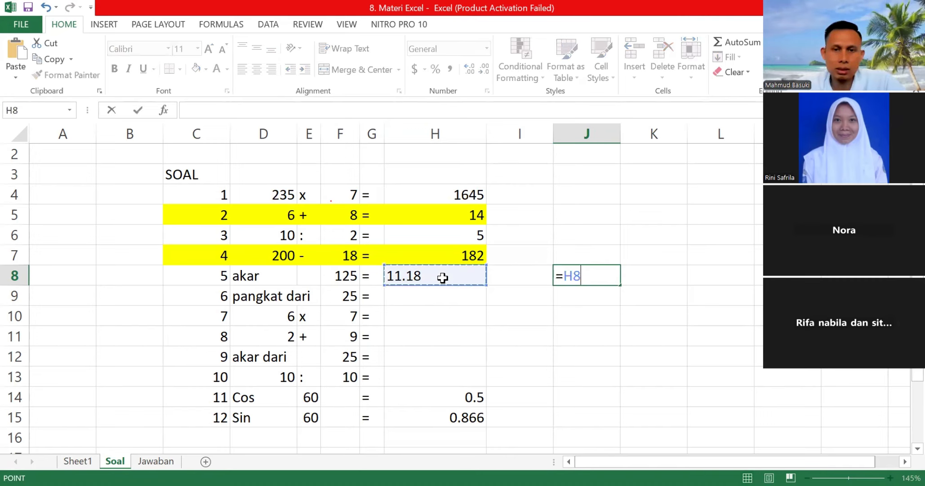
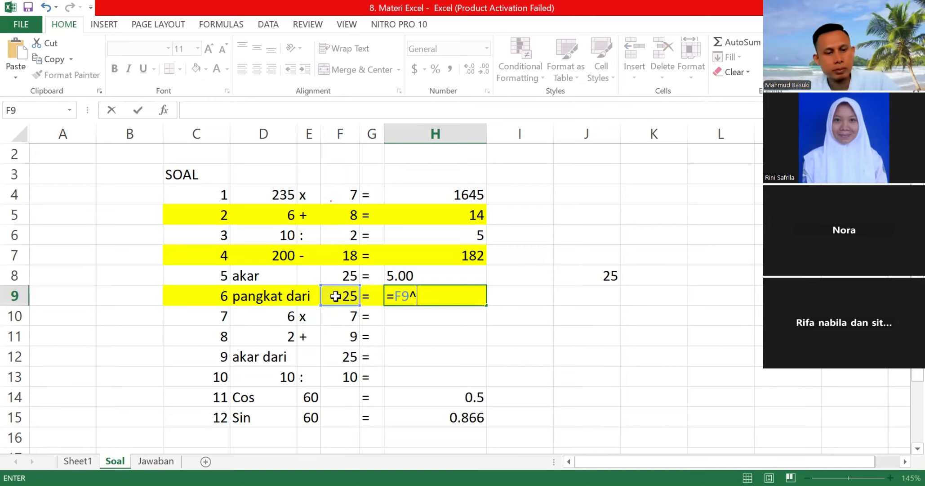
# Complete the formula =F9^2 in cell H9 to answer question 6
pyautogui.write('2')
pyautogui.press('Return')
pyautogui.click(435, 296)
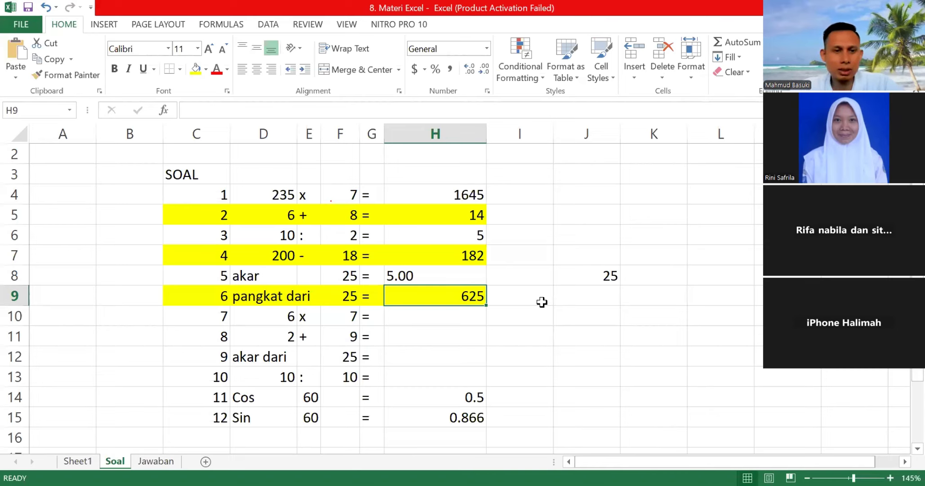
# Set the question 6 number in cell F9 to 5 and check the power result in cell H9
pyautogui.click(340, 295)
pyautogui.write('5')
pyautogui.press('Return')
pyautogui.click(464, 298)
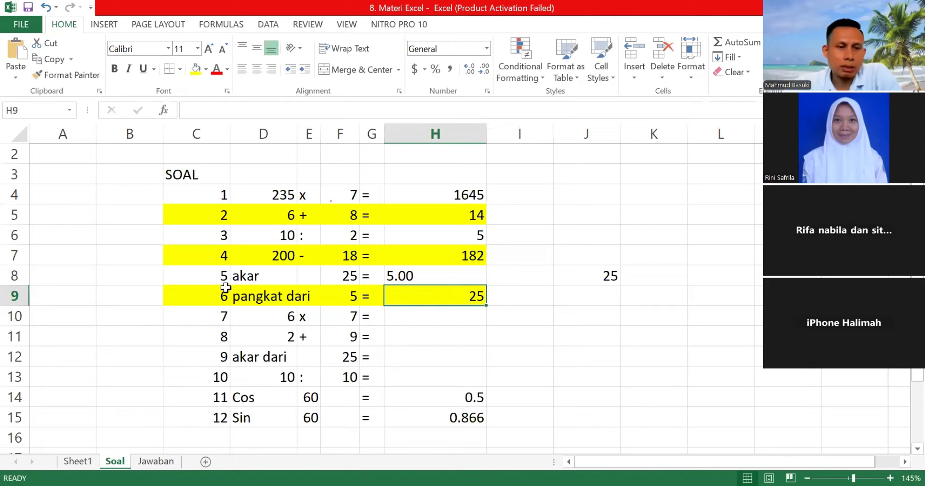
# Fill cell I8, beside the question 5 square root answer, with light green
pyautogui.click(427, 273)
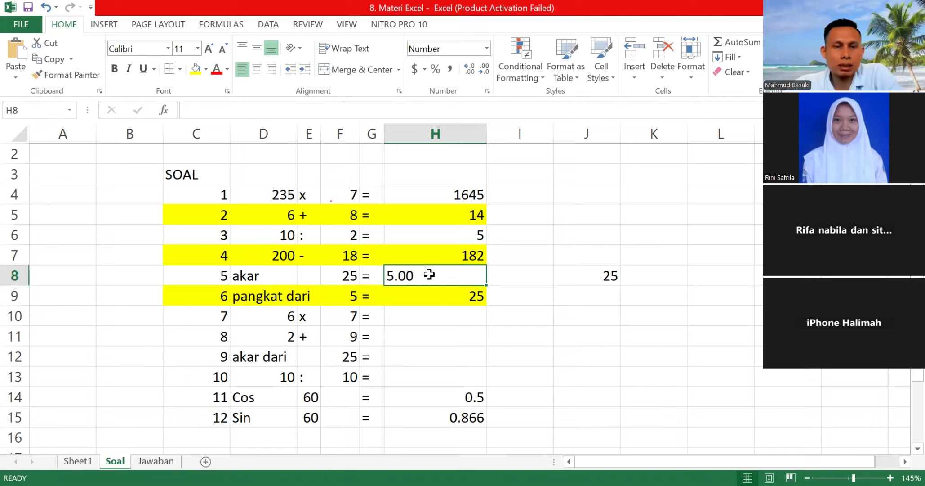
pyautogui.click(514, 274)
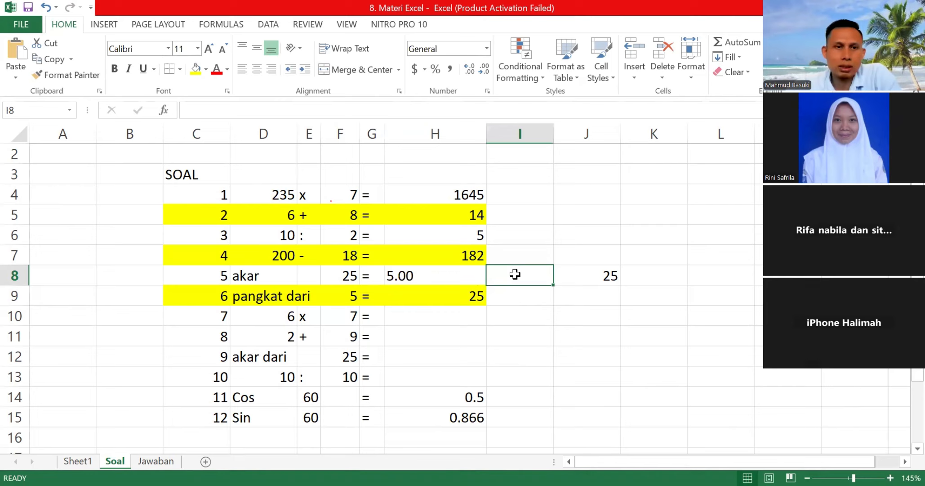
pyautogui.click(206, 70)
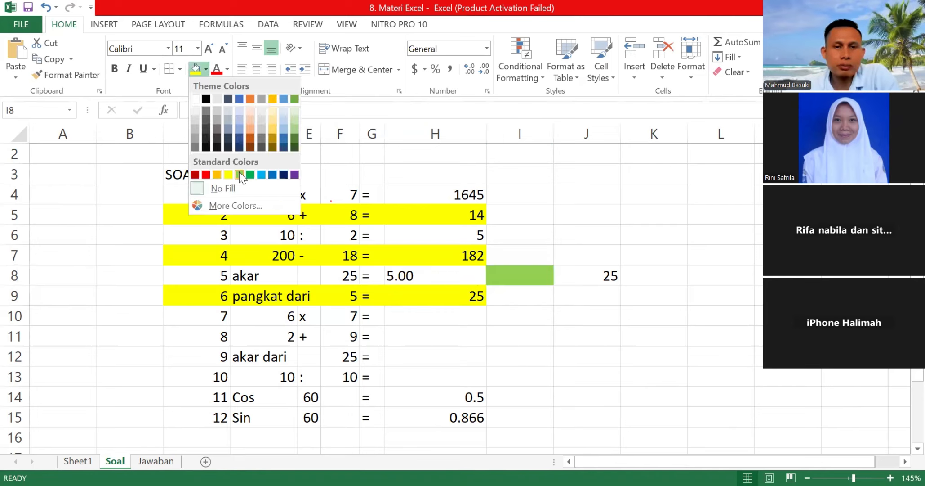
pyautogui.click(239, 174)
pyautogui.press('Escape')
# Enter the formula =F8^0.5 in cell I8 as an alternative way to calculate the question 5 square root
pyautogui.write('=')
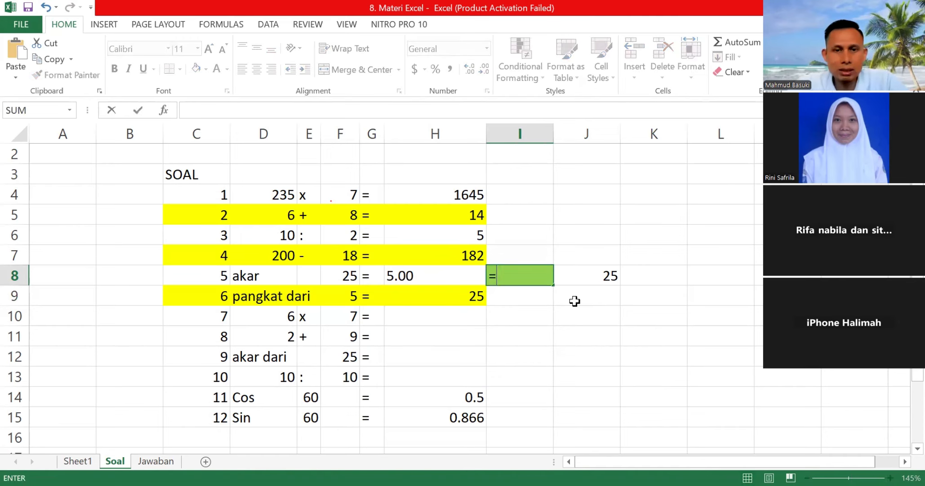
pyautogui.click(346, 278)
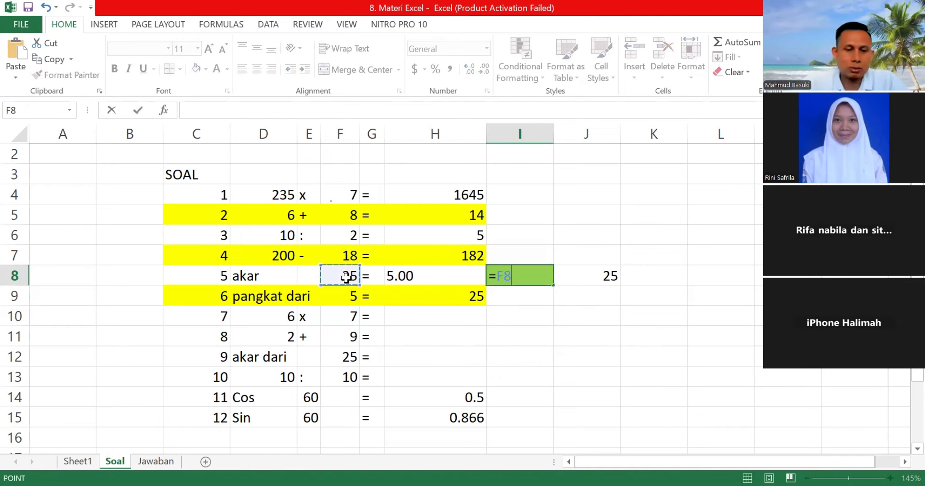
pyautogui.write('^')
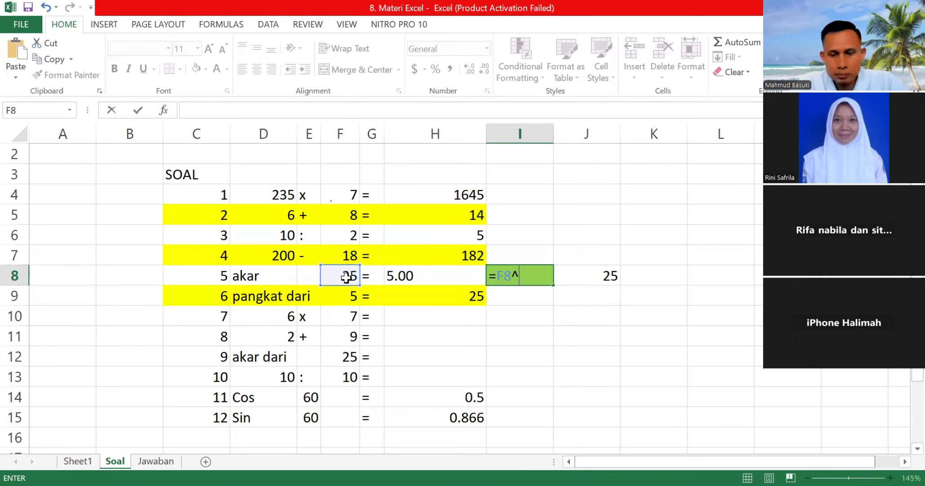
pyautogui.write('0')
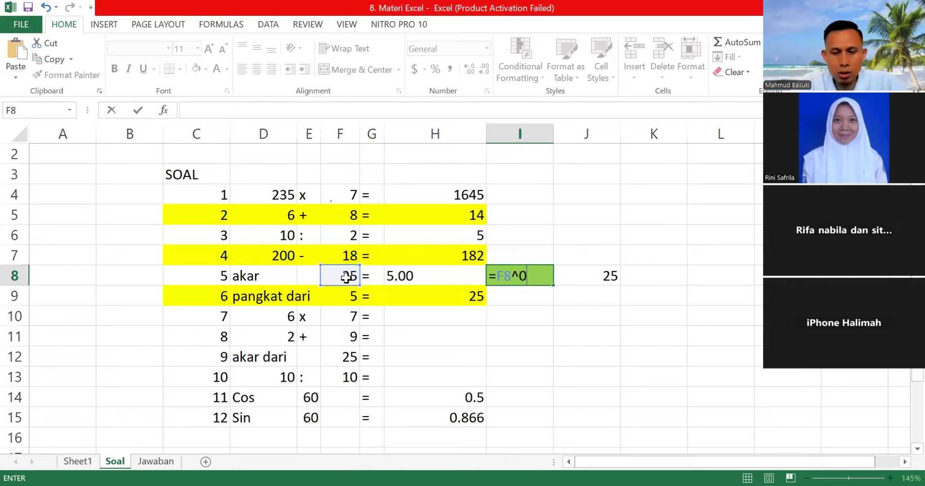
pyautogui.write('.5')
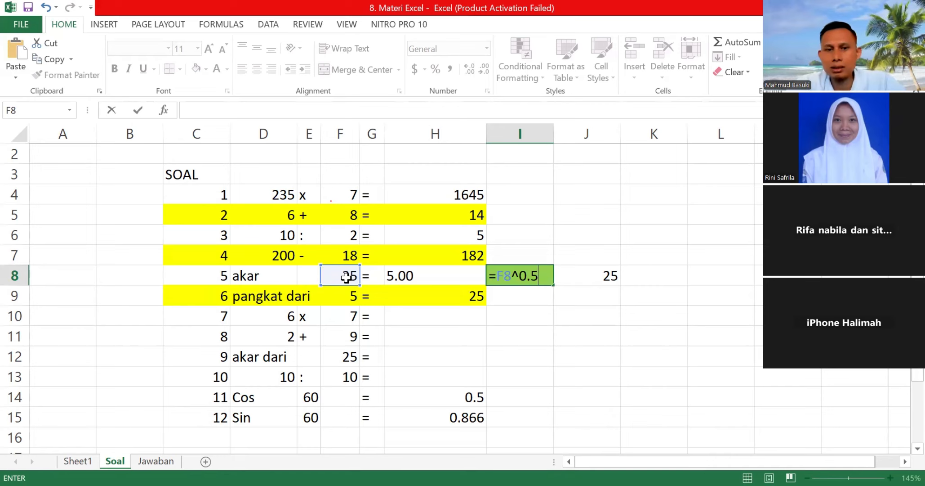
pyautogui.press('Return')
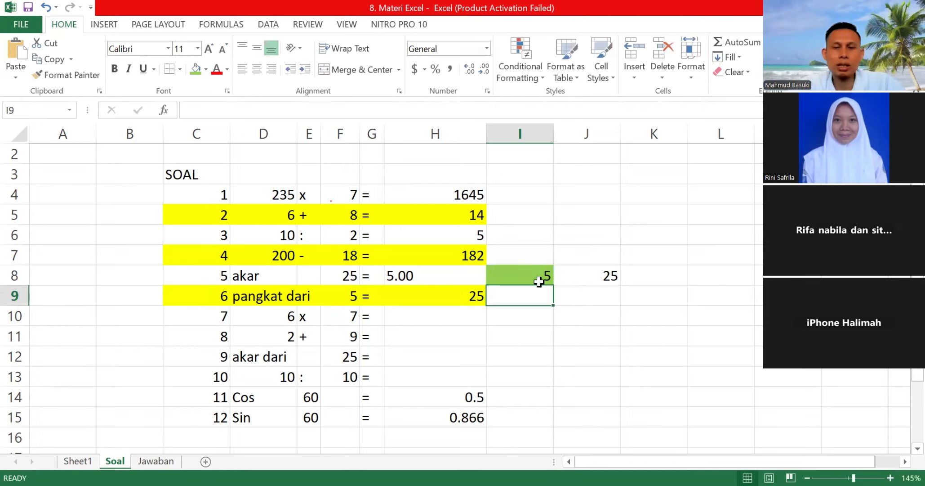
# Set the question 5 number in cell F8 to 125 to test both square root formulas
pyautogui.click(345, 276)
pyautogui.write('1')
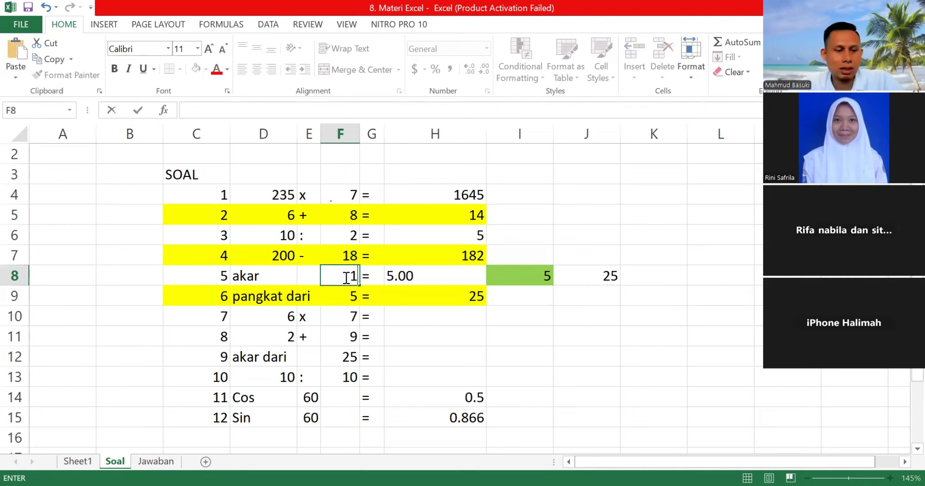
pyautogui.write('25')
pyautogui.click(547, 314)
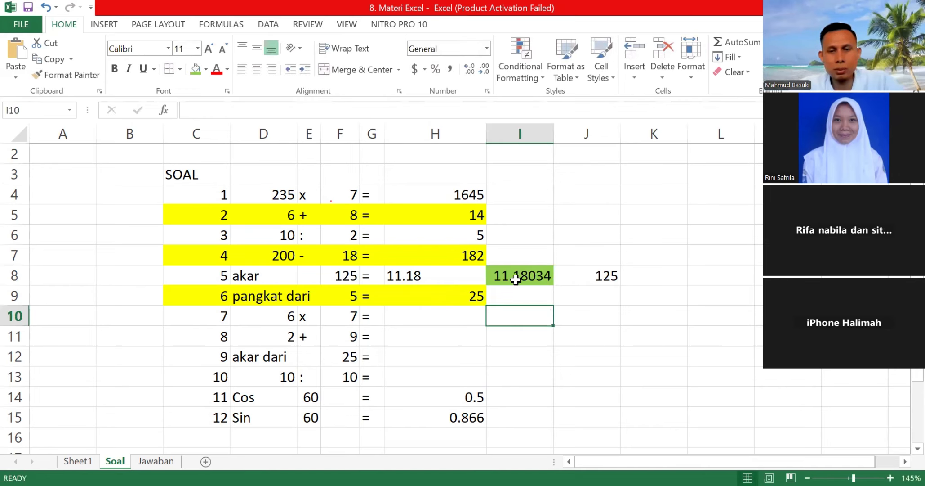
# Reduce the square root result in cell I8 to two decimal places
pyautogui.click(539, 277)
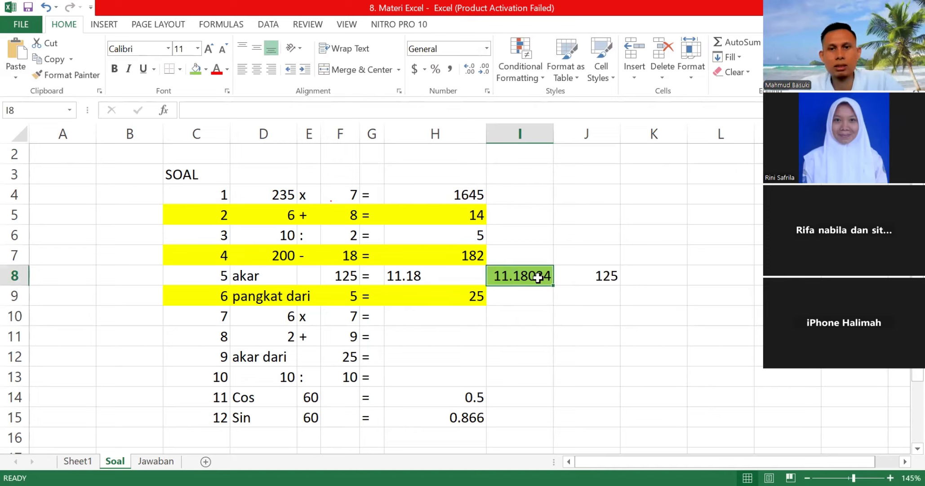
pyautogui.click(484, 70)
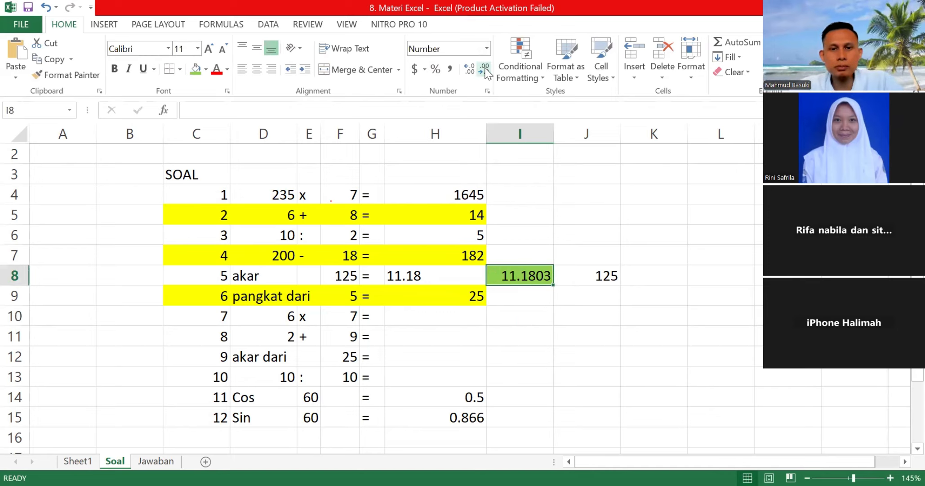
pyautogui.click(484, 70)
pyautogui.click(484, 70)
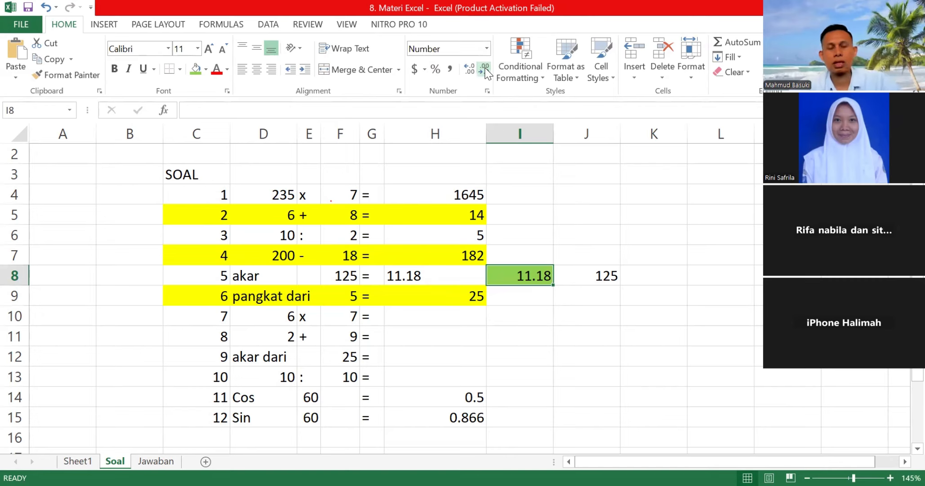
pyautogui.click(619, 323)
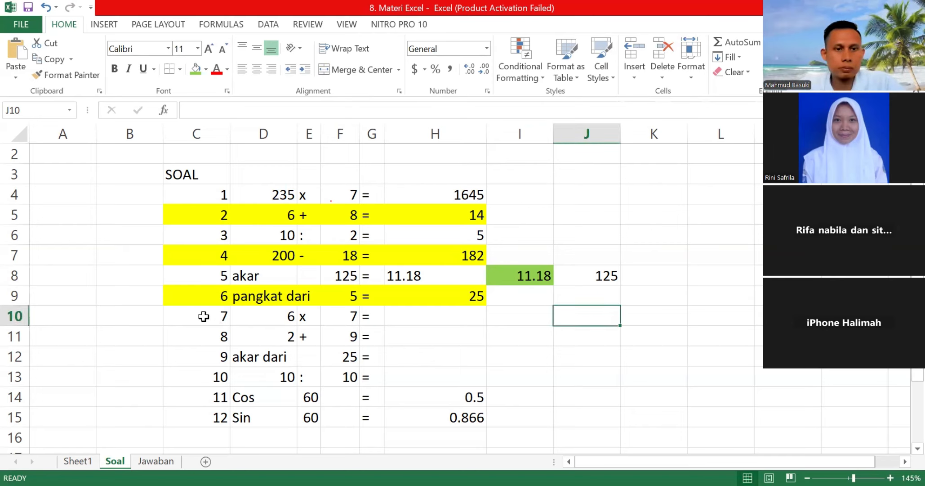
# Answer question 7 by entering the multiplication formula =D10*F10 in cell H10
pyautogui.moveTo(201, 315); pyautogui.dragTo(394, 316)
pyautogui.click(421, 316)
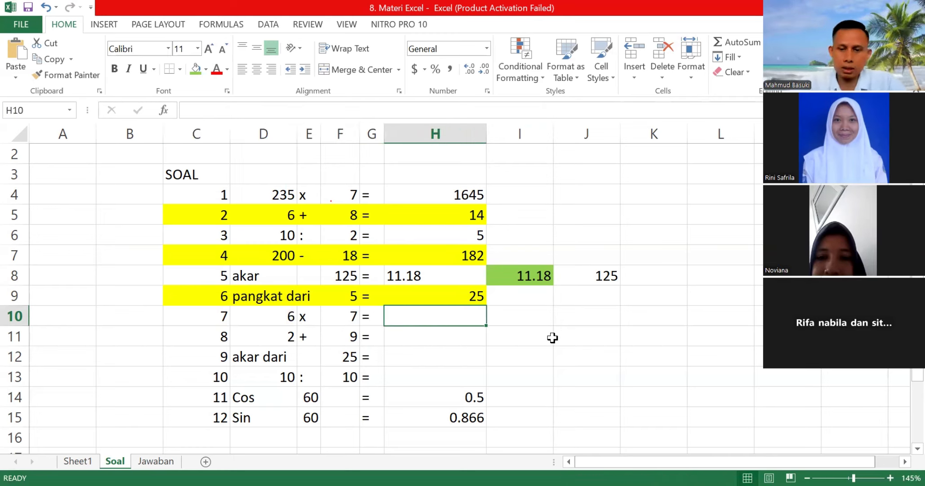
pyautogui.write('=')
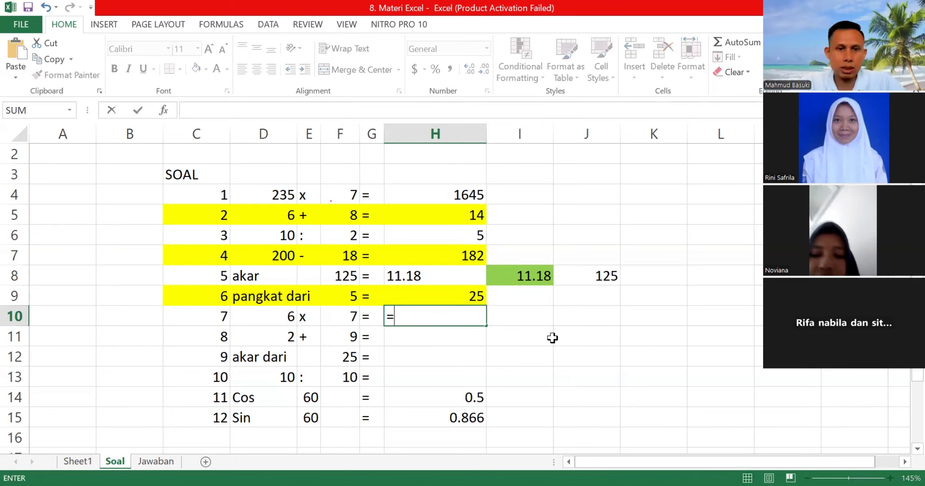
pyautogui.click(267, 315)
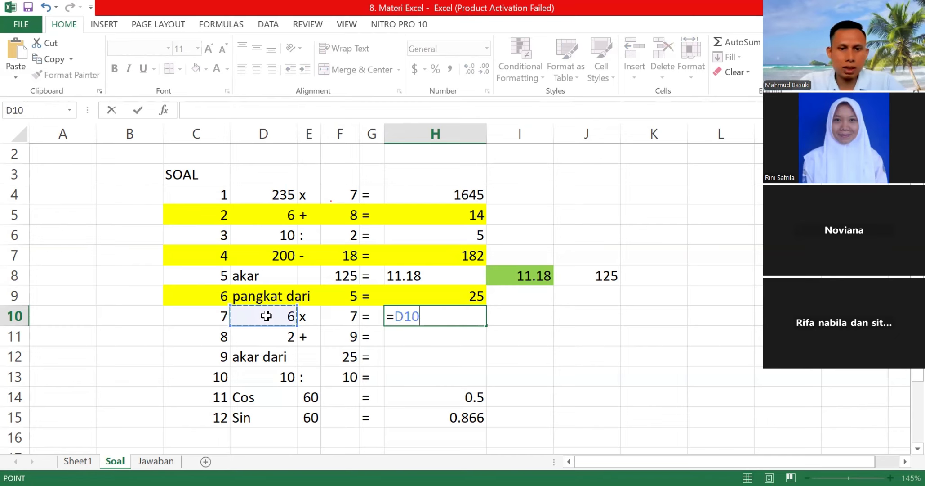
pyautogui.write('*')
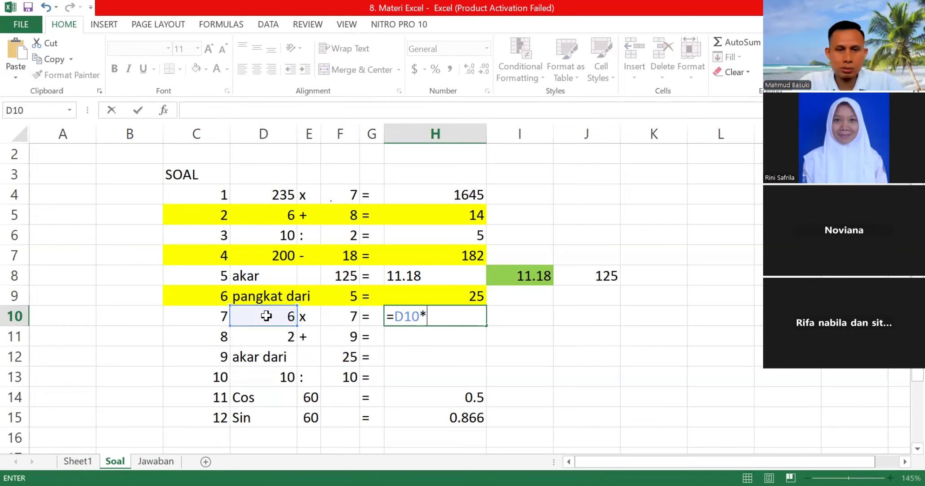
pyautogui.click(345, 315)
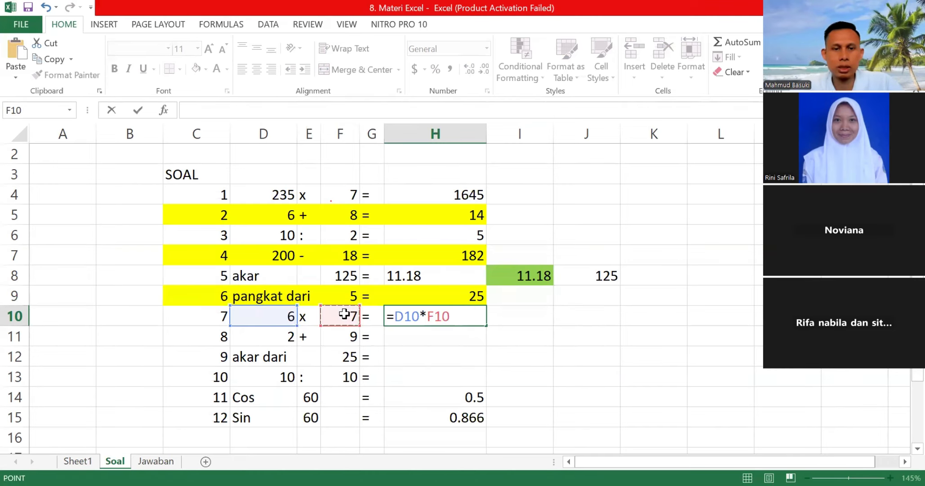
pyautogui.press('Return')
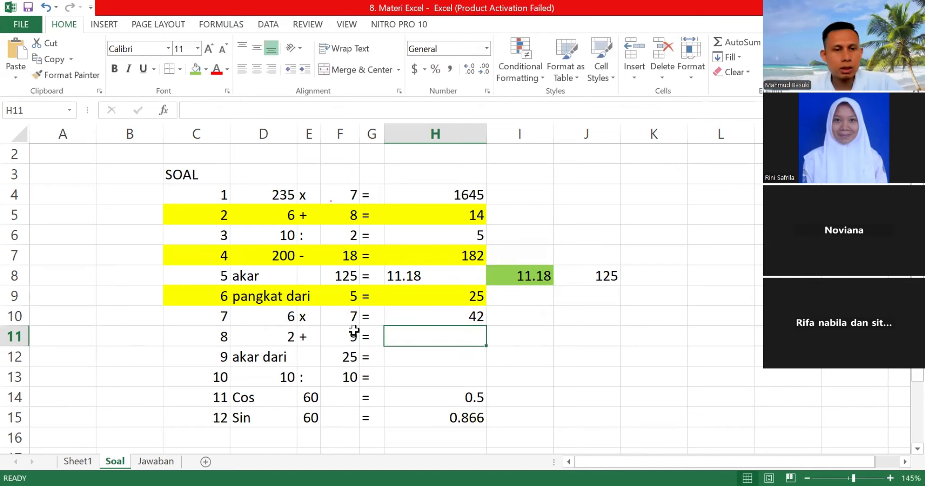
# Answer question 8 by entering the addition formula =D11+F11 in cell H11
pyautogui.moveTo(219, 337); pyautogui.dragTo(383, 337)
pyautogui.click(453, 336)
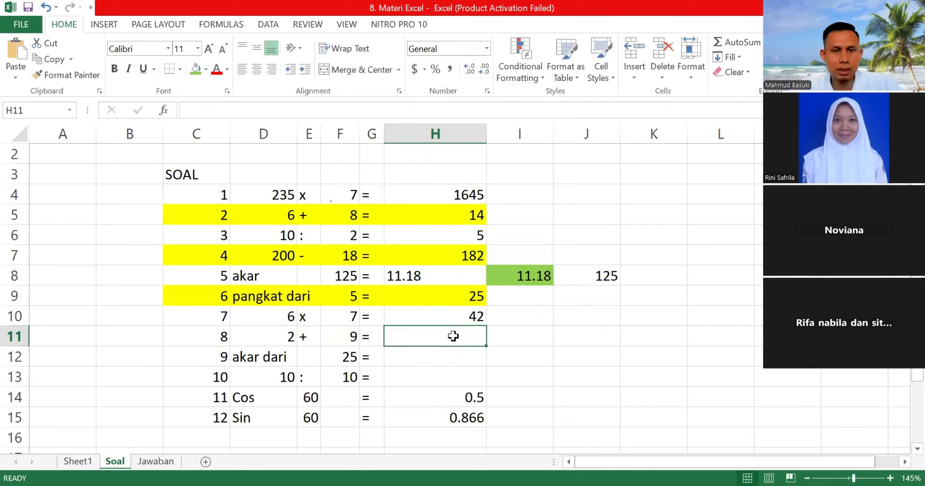
pyautogui.write('=')
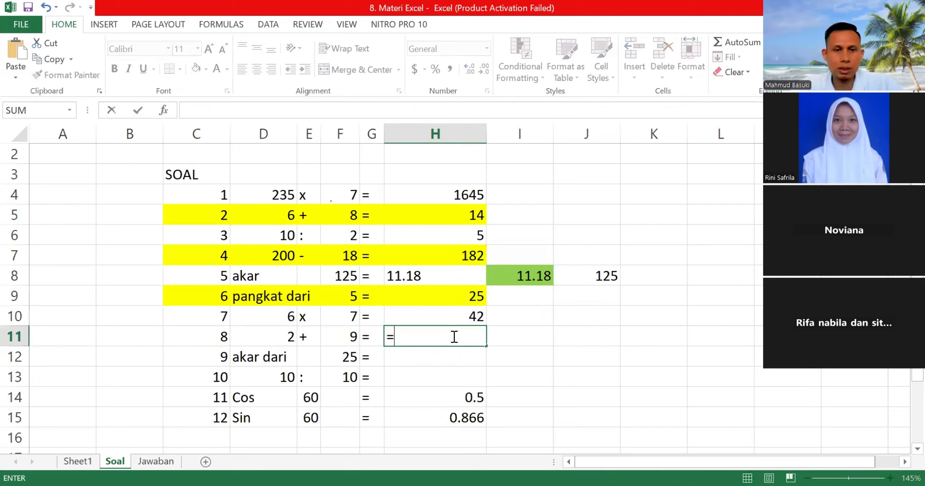
pyautogui.click(277, 337)
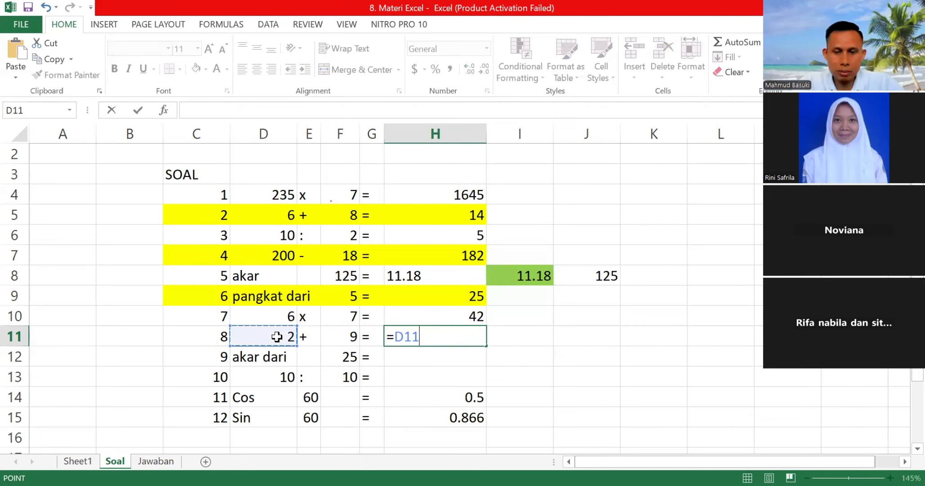
pyautogui.write('+')
pyautogui.click(341, 335)
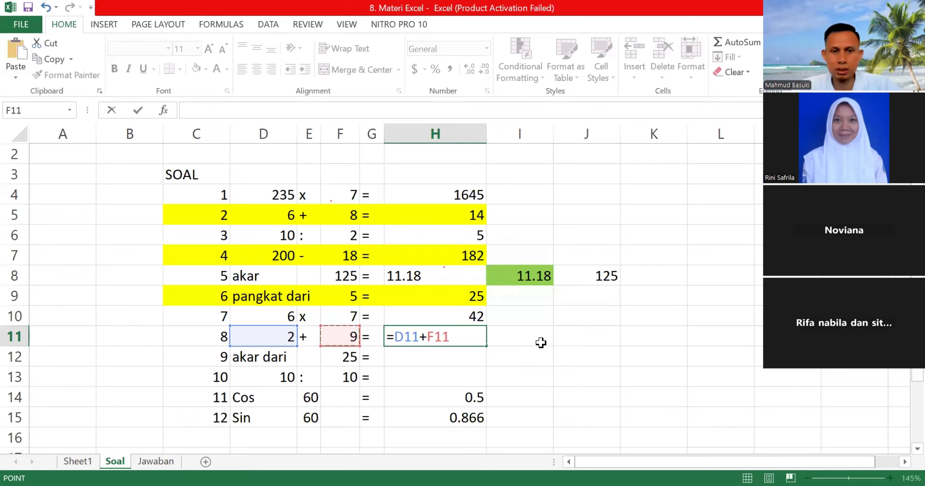
pyautogui.press('Return')
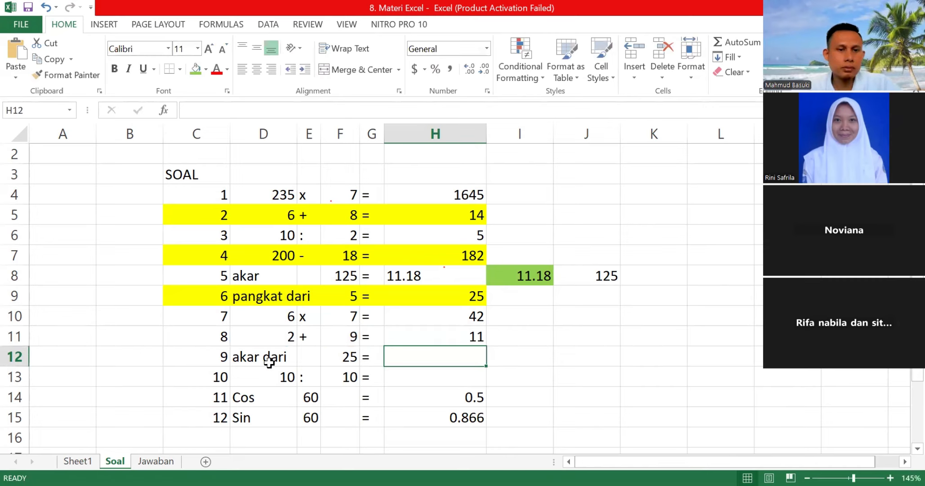
# Fill the question 9 row C12:H12 with light green and answer it with =SQRT(F12) in cell H12
pyautogui.moveTo(212, 356); pyautogui.dragTo(453, 356)
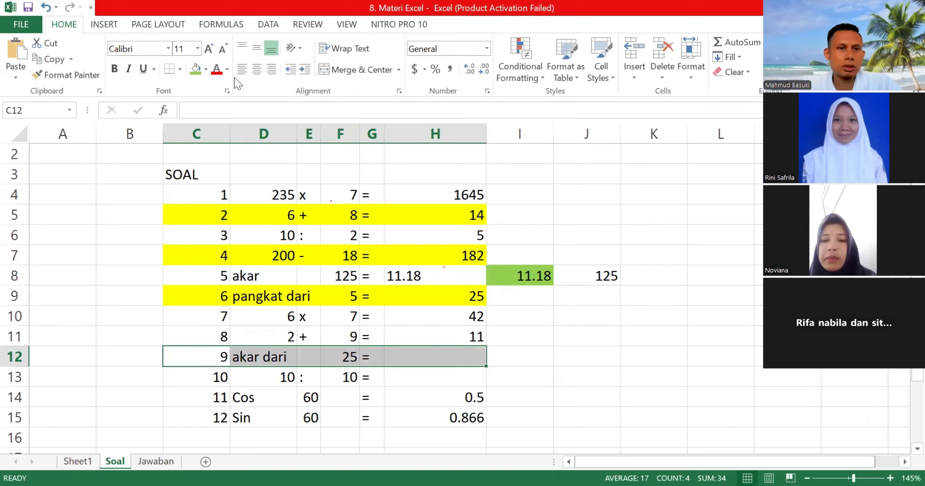
pyautogui.click(196, 69)
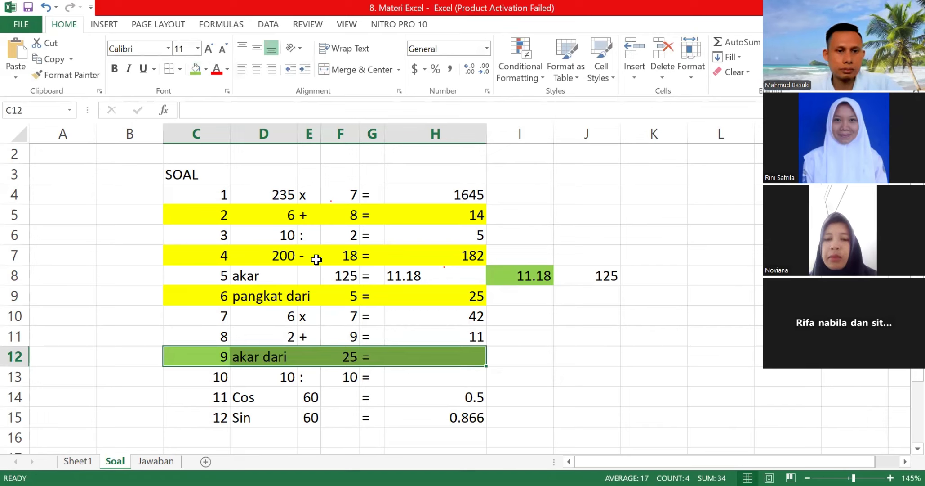
pyautogui.click(452, 353)
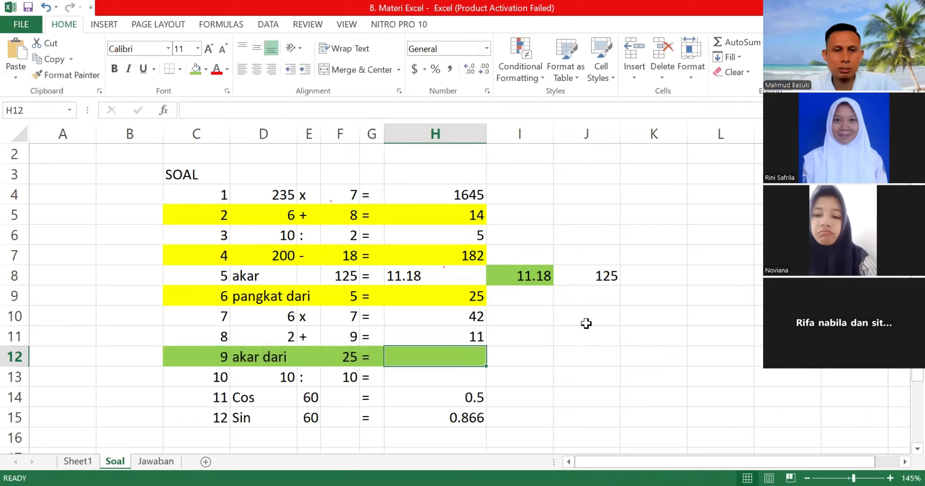
pyautogui.write('=')
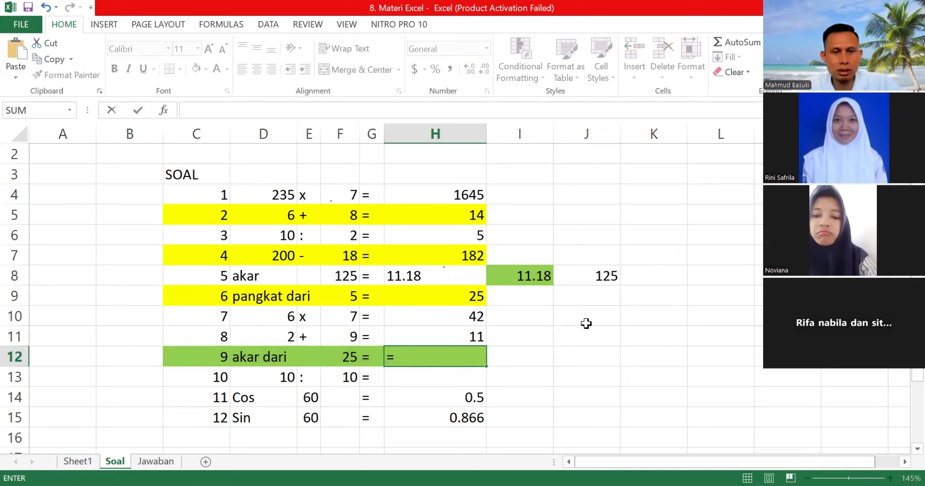
pyautogui.write('sqrt')
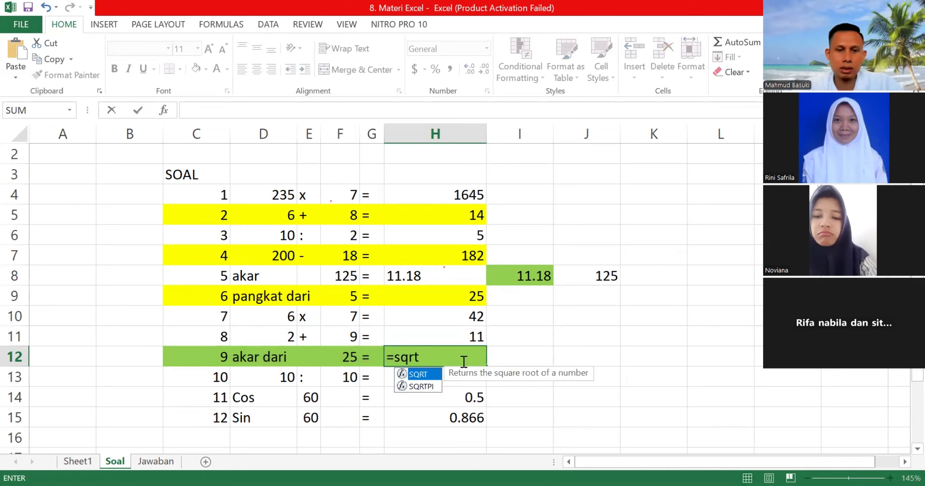
pyautogui.doubleClick(429, 376)
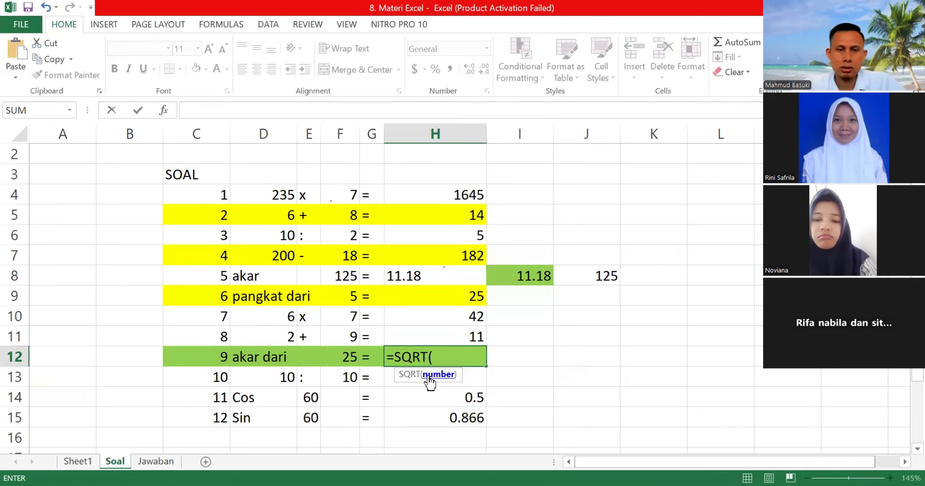
pyautogui.click(337, 355)
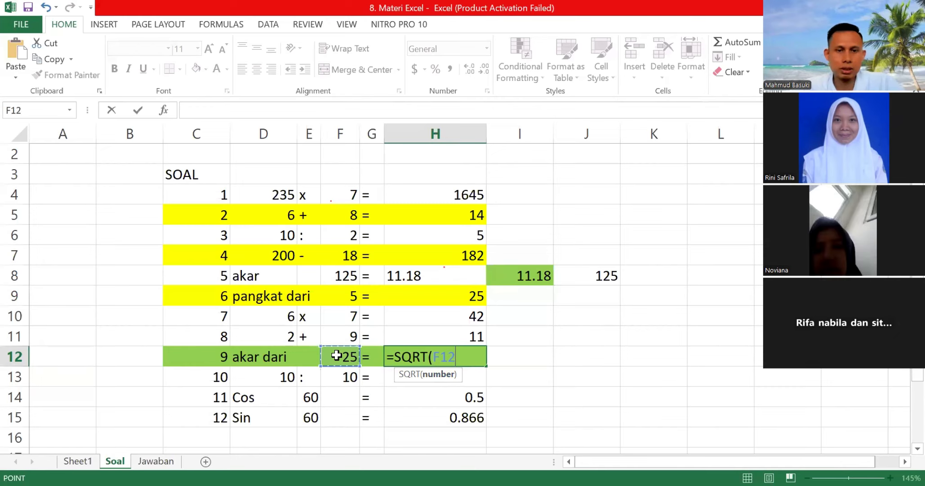
pyautogui.write(')')
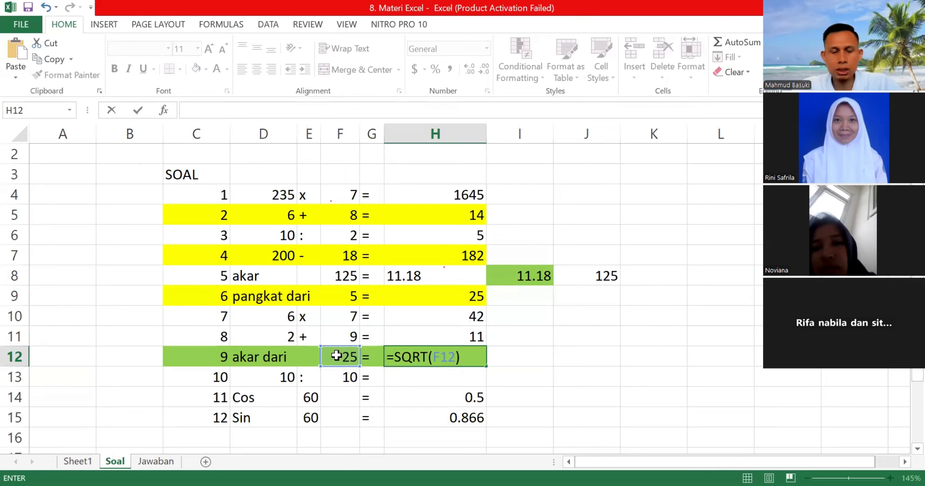
pyautogui.press('Return')
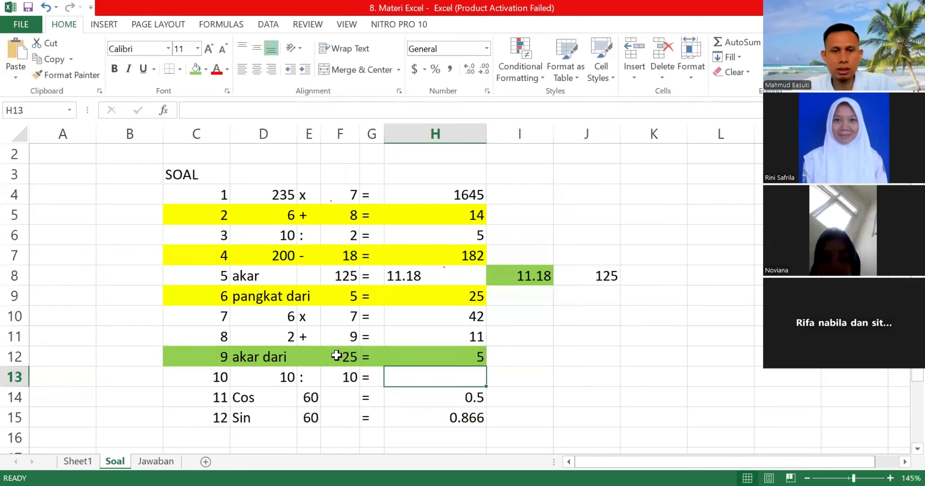
# Enter the alternative square root formula =F12^0.5 in cell I12 beside the question 9 answer
pyautogui.click(530, 356)
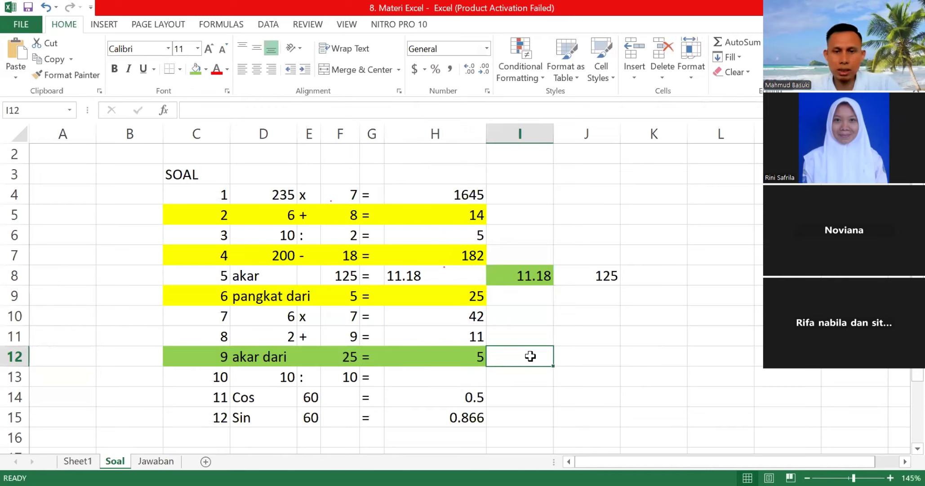
pyautogui.write('=')
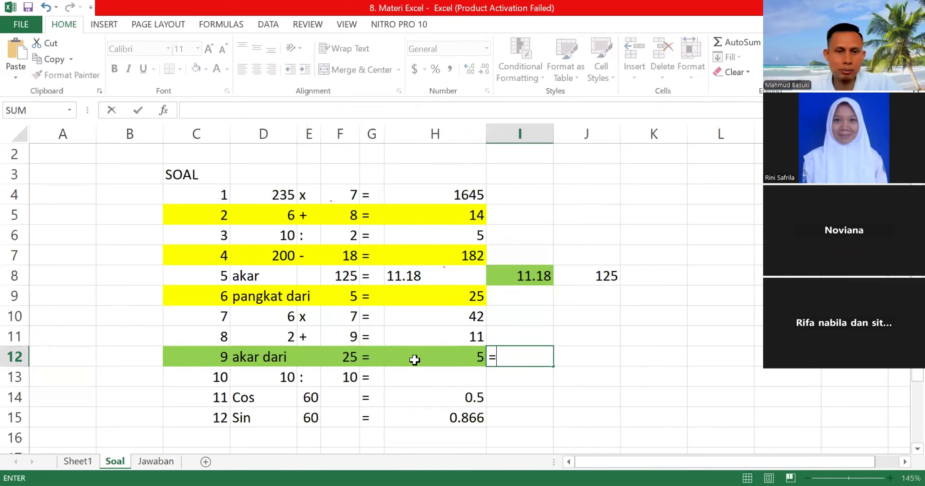
pyautogui.click(333, 359)
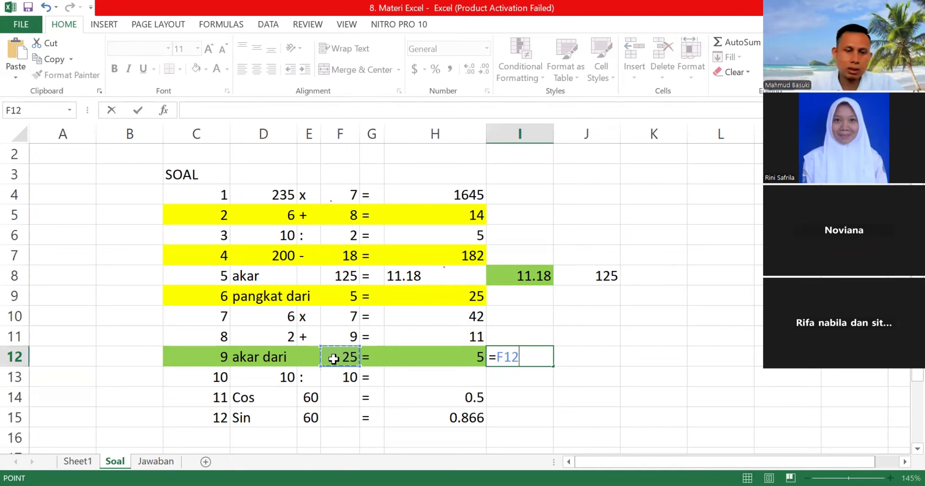
pyautogui.write('^')
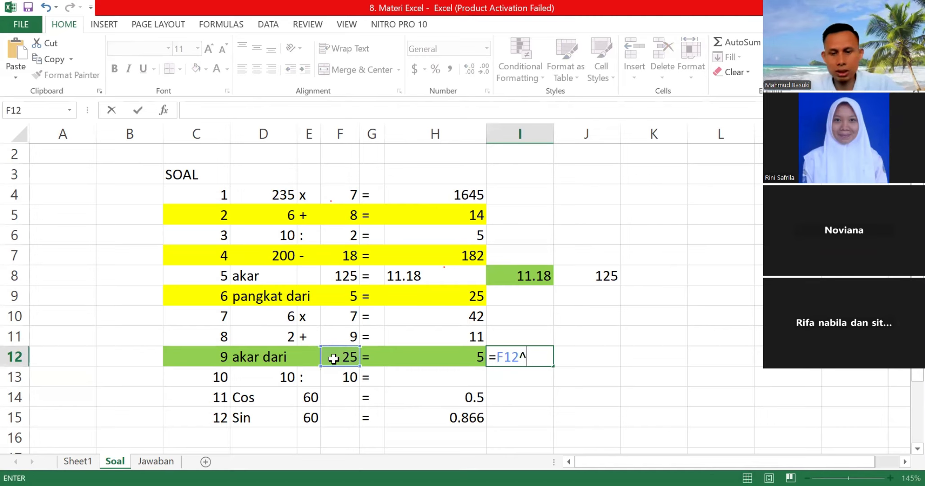
pyautogui.write('0')
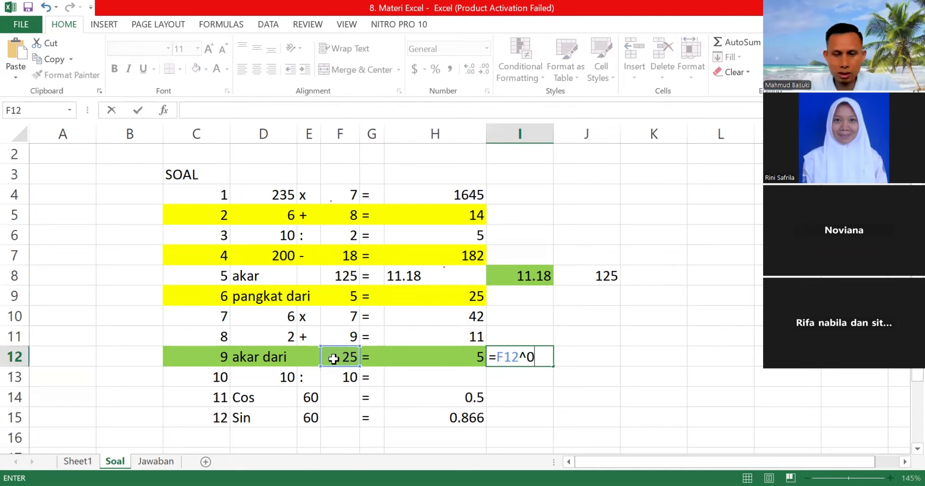
pyautogui.write('.5')
pyautogui.press('Return')
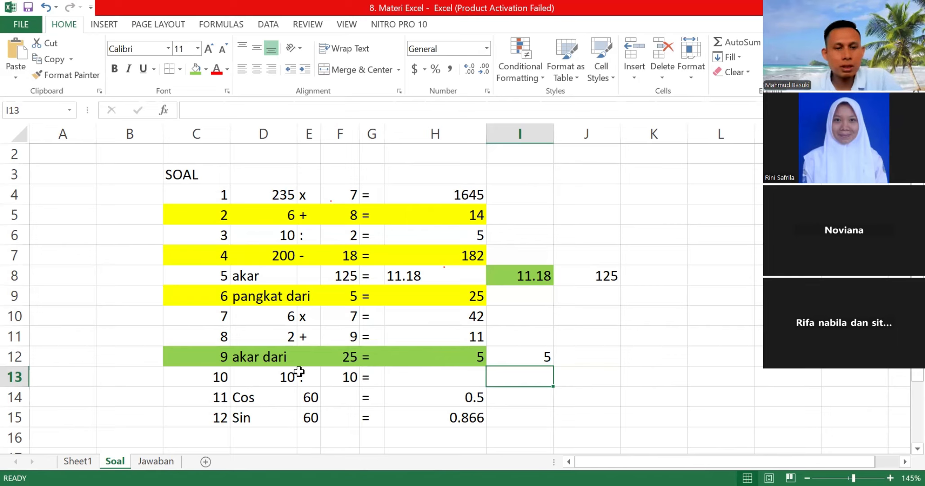
# Answer question 10 by entering the division formula =D13/F13 in cell H13
pyautogui.click(268, 378)
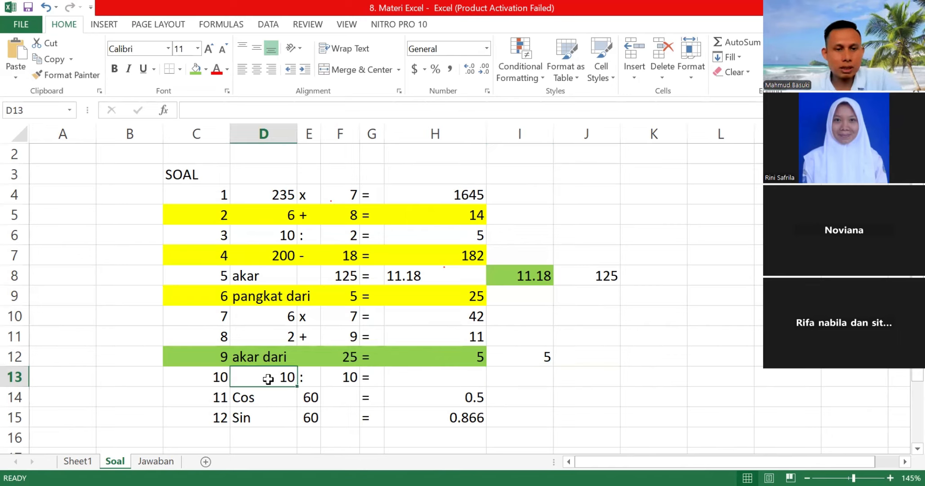
pyautogui.click(433, 382)
pyautogui.write('=')
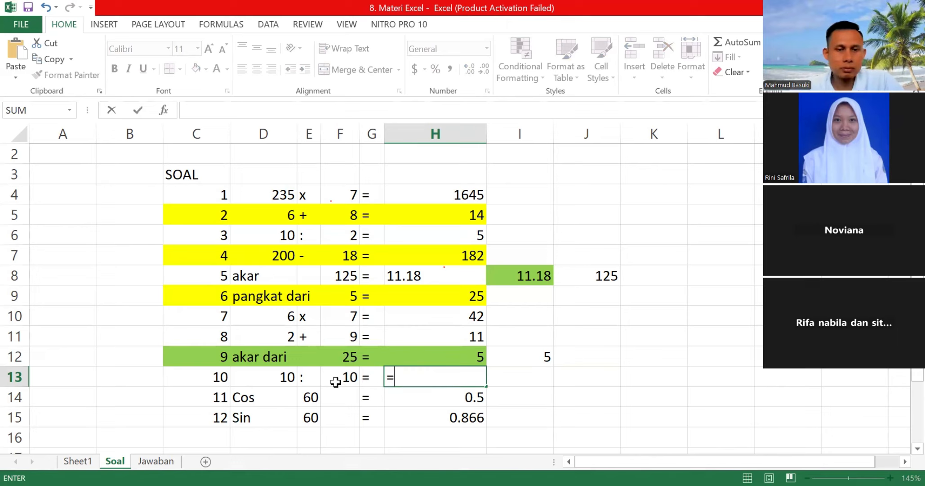
pyautogui.click(264, 377)
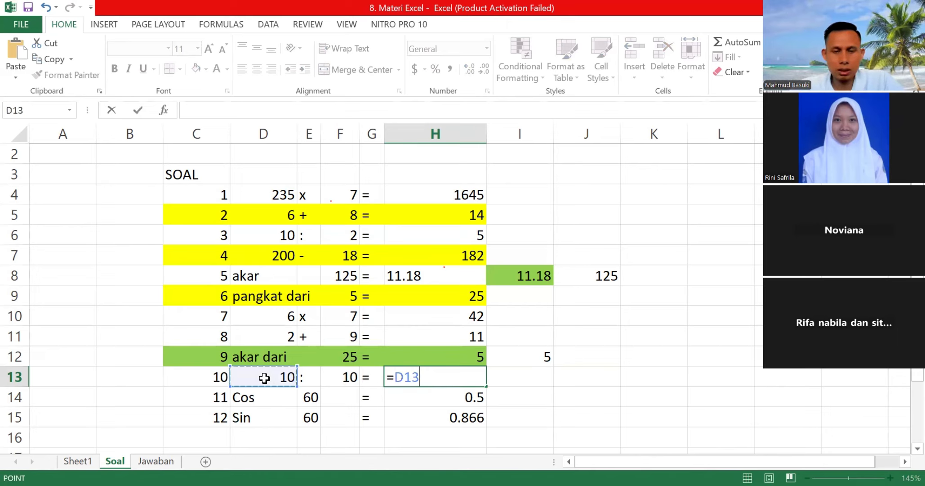
pyautogui.write('/')
pyautogui.click(340, 378)
pyautogui.press('Return')
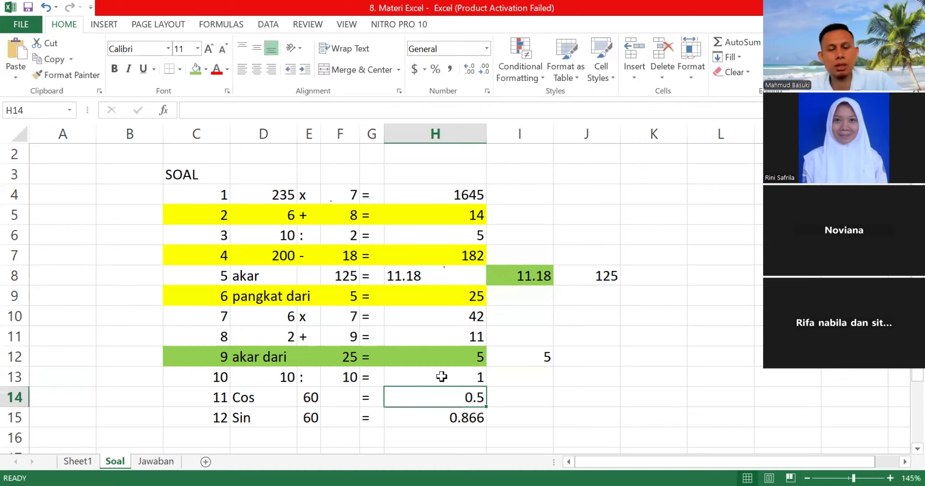
# Test the question 10 division by changing the dividend in cell D13 to 100
pyautogui.click(279, 377)
pyautogui.write('100')
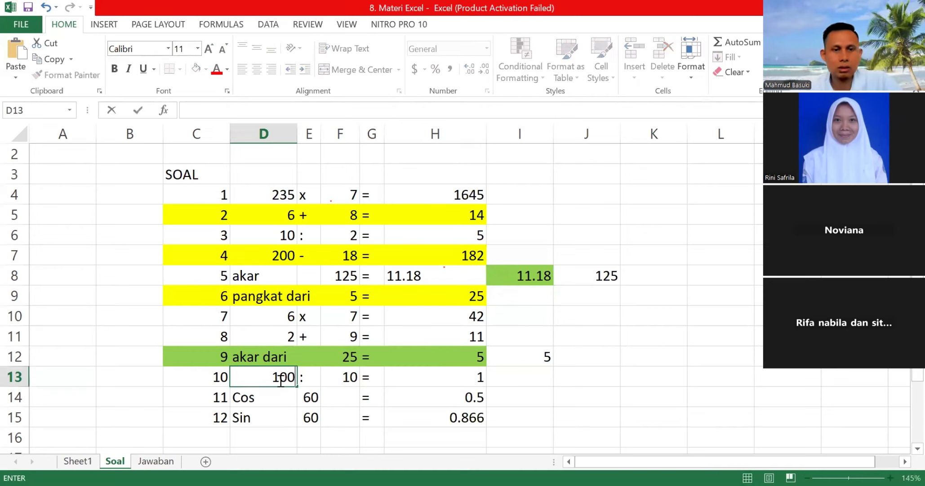
pyautogui.click(460, 375)
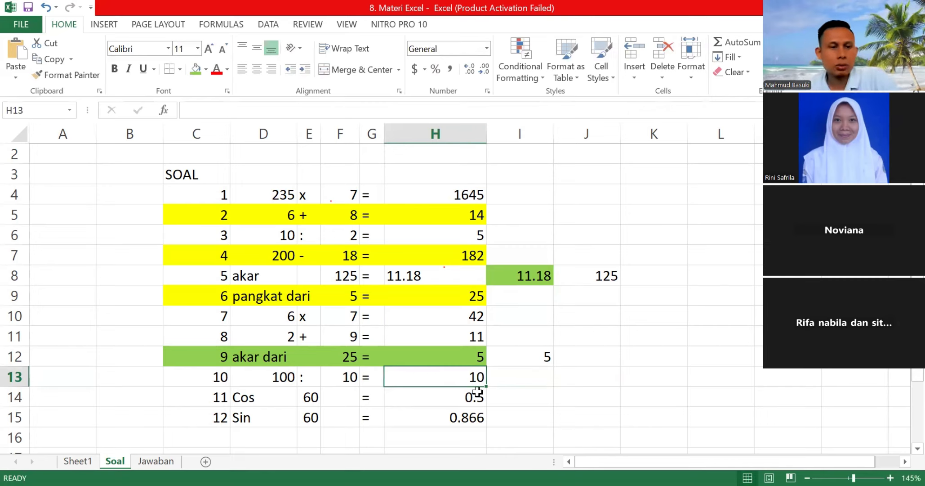
# Show the existing cosine formula in cell H14 for reference and fill cell I14 with light green
pyautogui.click(458, 402)
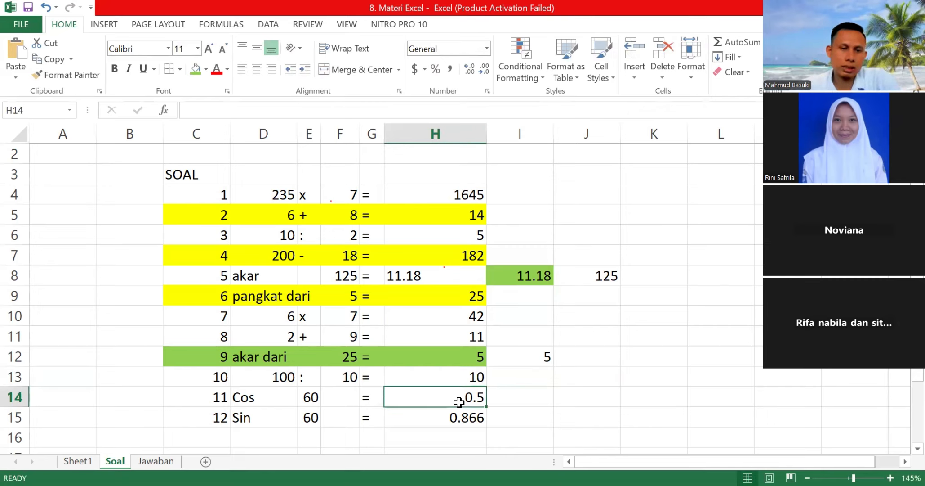
pyautogui.click(259, 397)
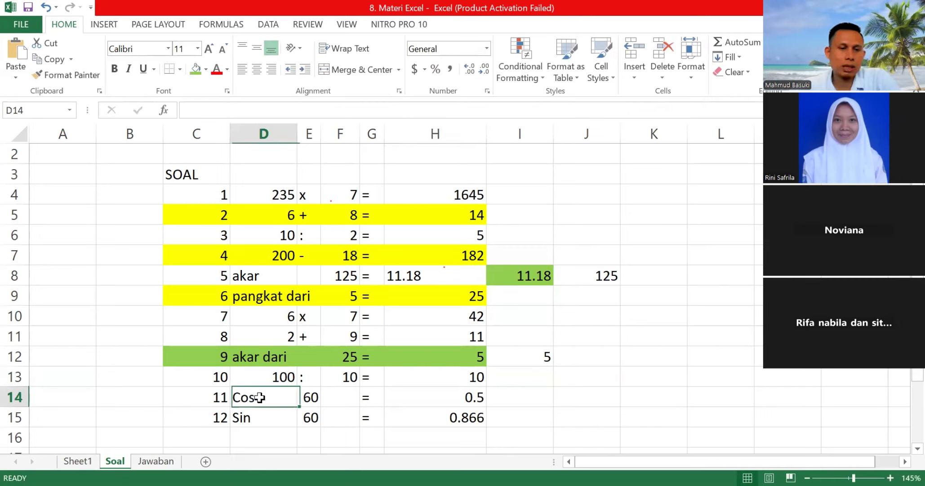
pyautogui.click(309, 398)
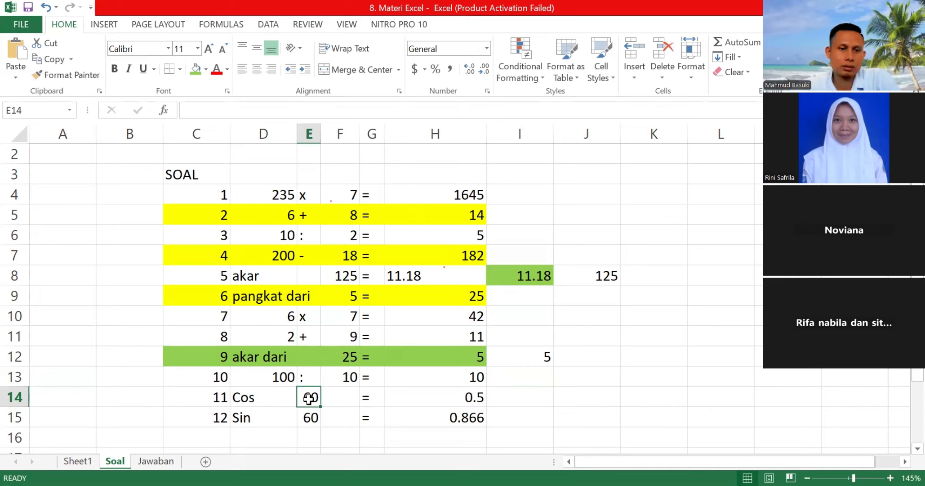
pyautogui.click(448, 396)
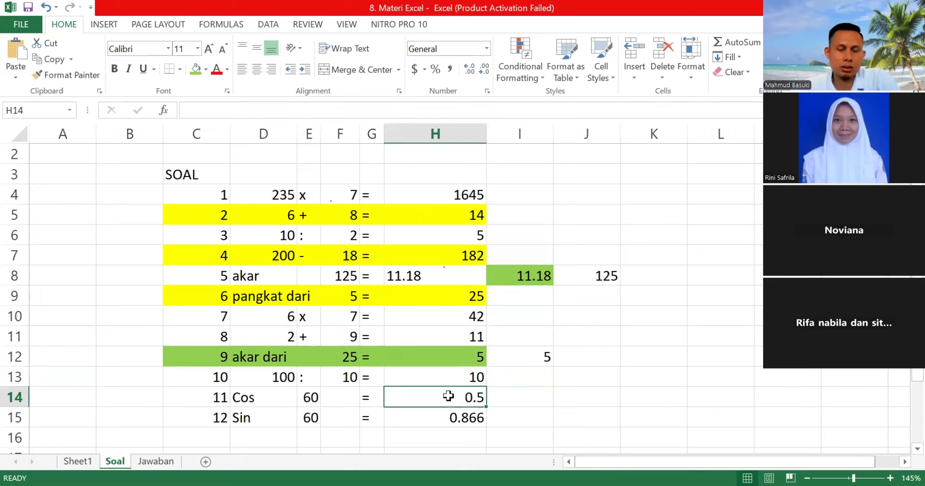
pyautogui.doubleClick(449, 395)
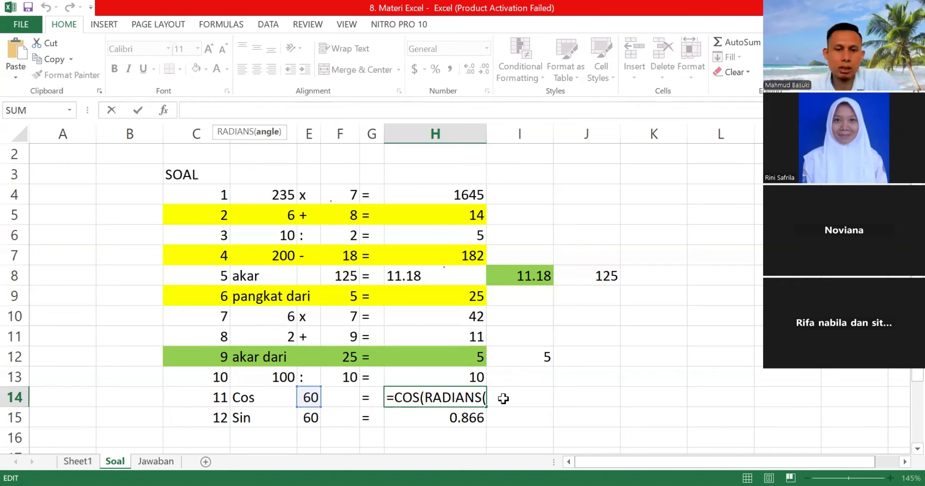
pyautogui.click(528, 396)
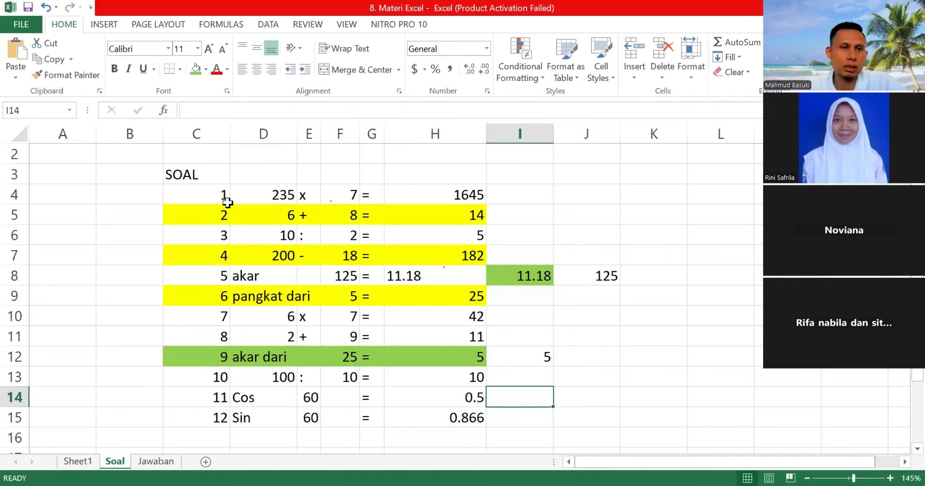
pyautogui.click(192, 72)
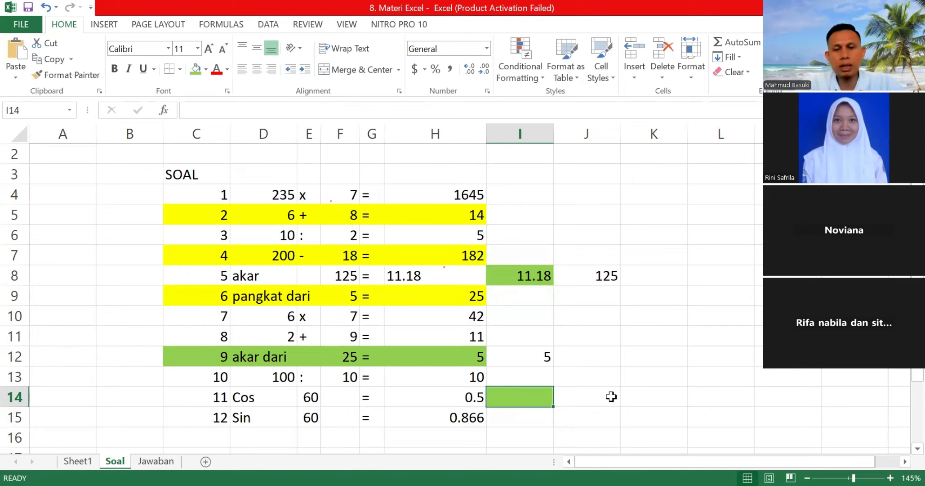
# Answer question 11 by entering the cosine formula =COS(RADIANS(E14)) in cell I14
pyautogui.write('=')
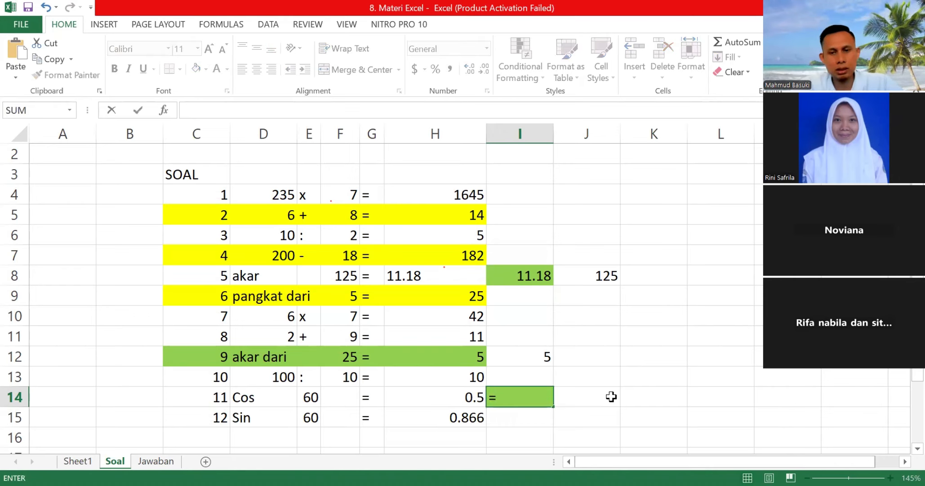
pyautogui.write('cos')
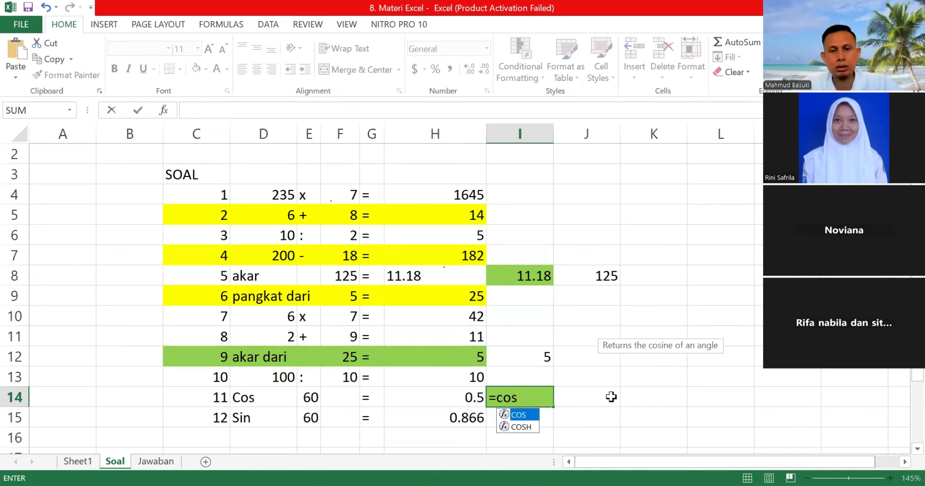
pyautogui.write('(')
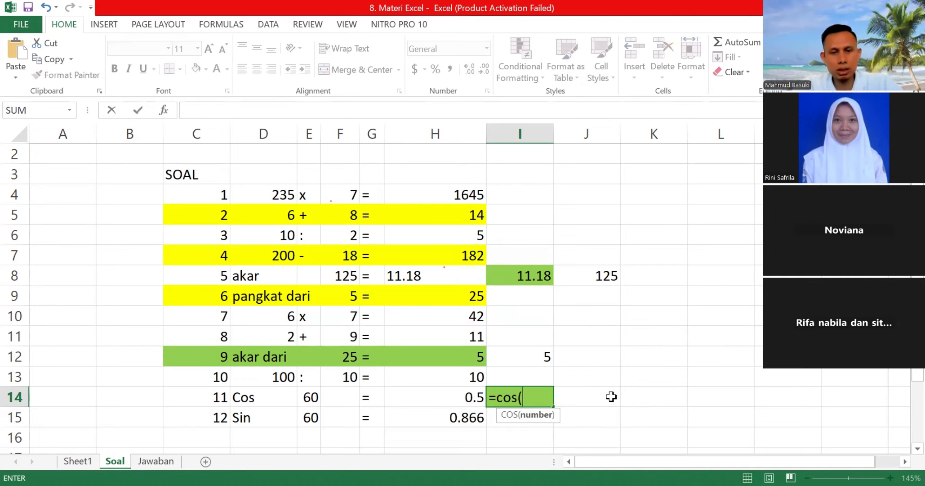
pyautogui.write('radians')
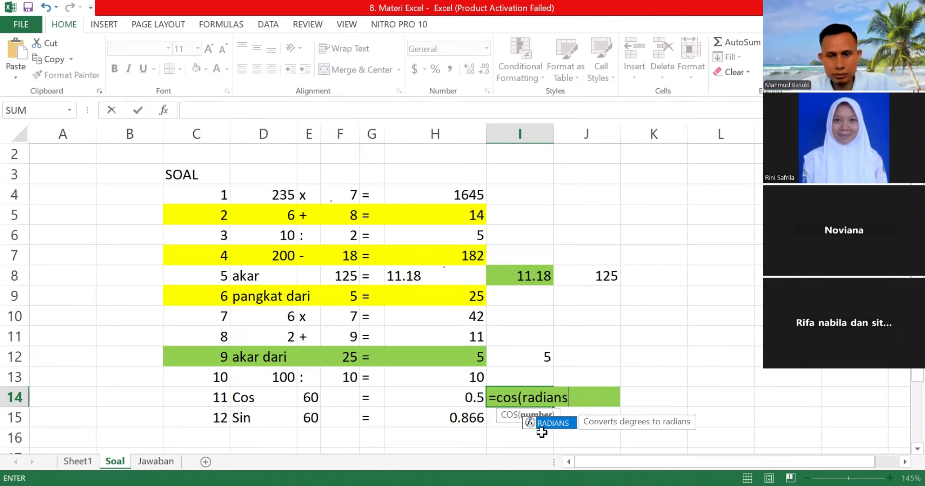
pyautogui.doubleClick(553, 424)
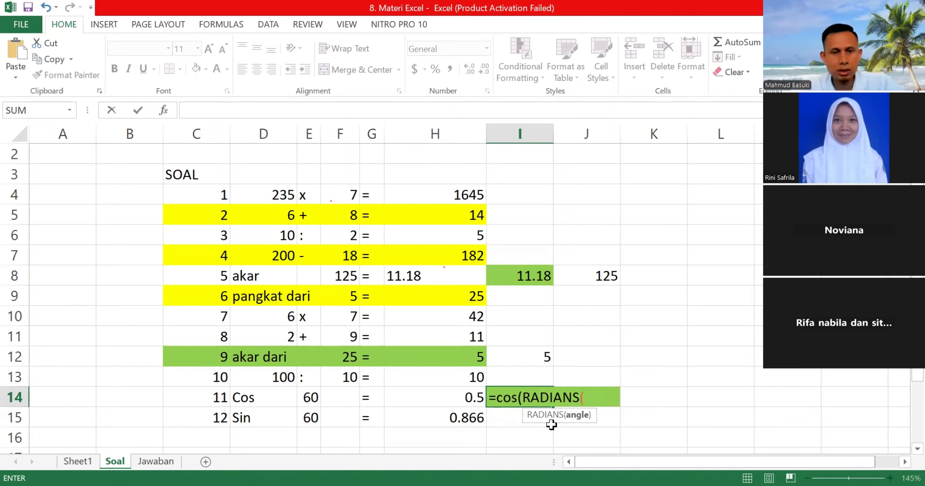
pyautogui.click(310, 396)
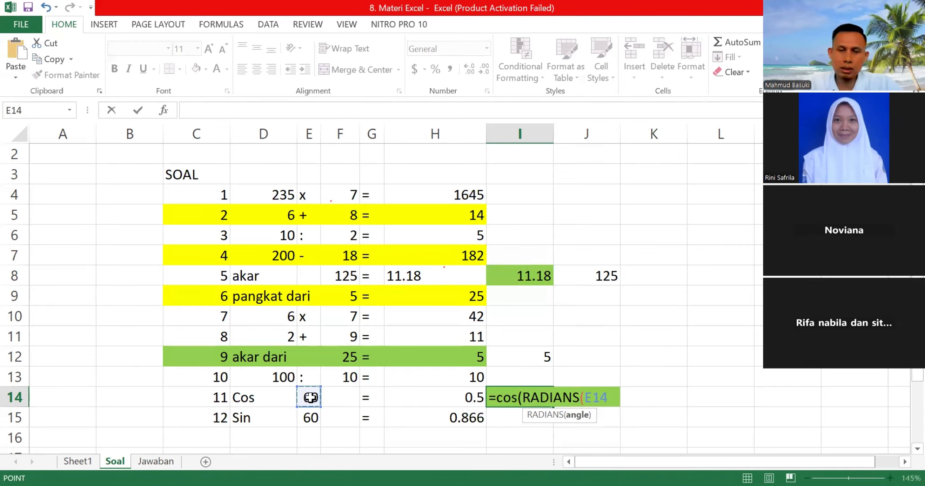
pyautogui.write(')')
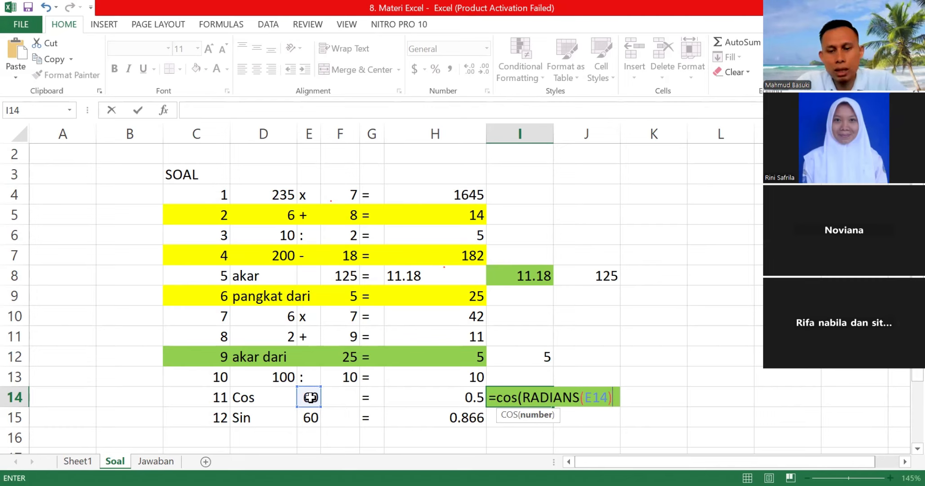
pyautogui.write(')')
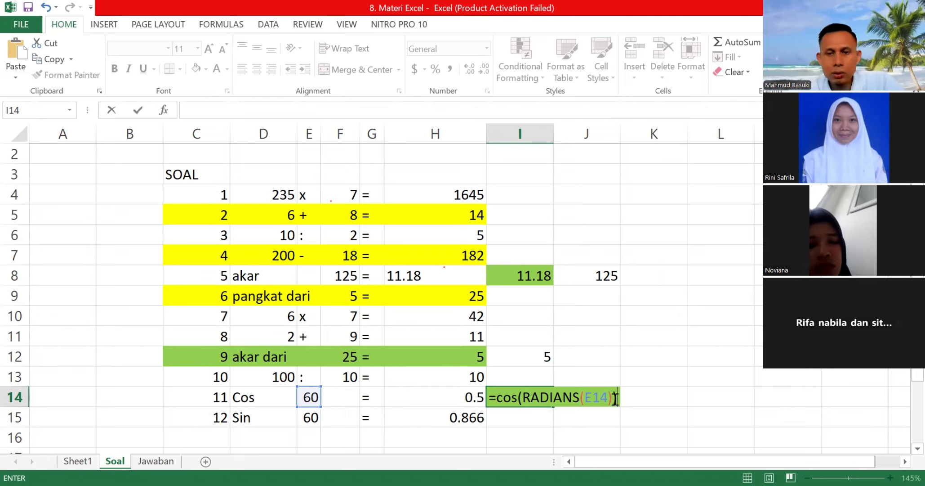
pyautogui.press('Return')
# Test the cosine formulas by setting the angle in cell E14 to 90 and to 70
pyautogui.click(310, 397)
pyautogui.write('90')
pyautogui.press('Return')
pyautogui.click(310, 395)
pyautogui.write('70')
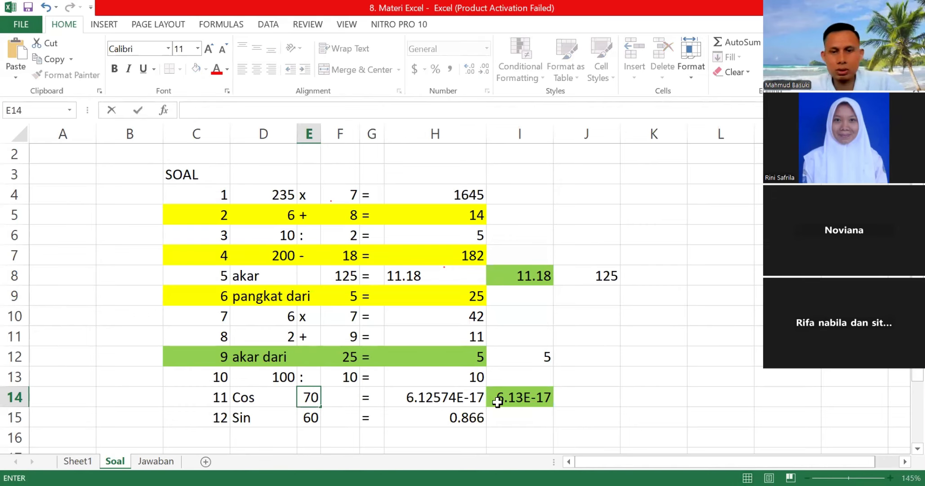
pyautogui.click(623, 399)
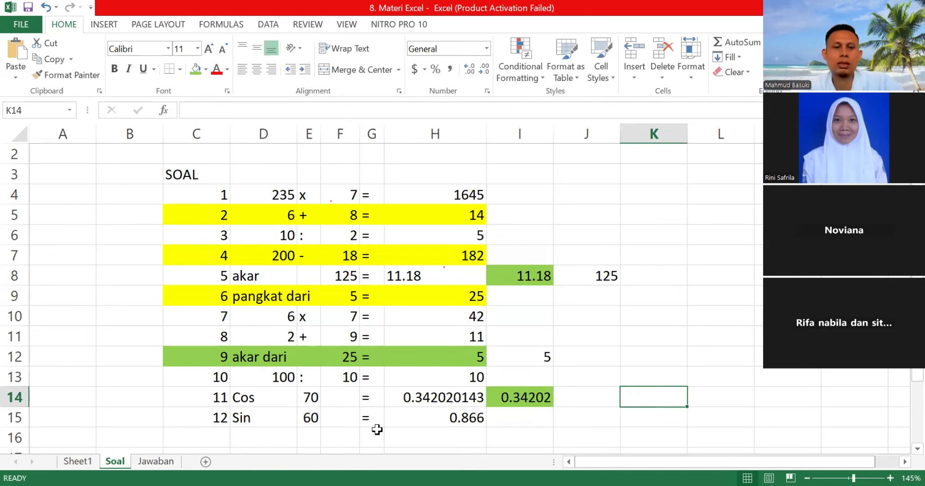
# Fill cell I15 with yellow and answer question 12 with =SIN(RADIANS(E15)) in it
pyautogui.click(520, 417)
pyautogui.write('=sin(')
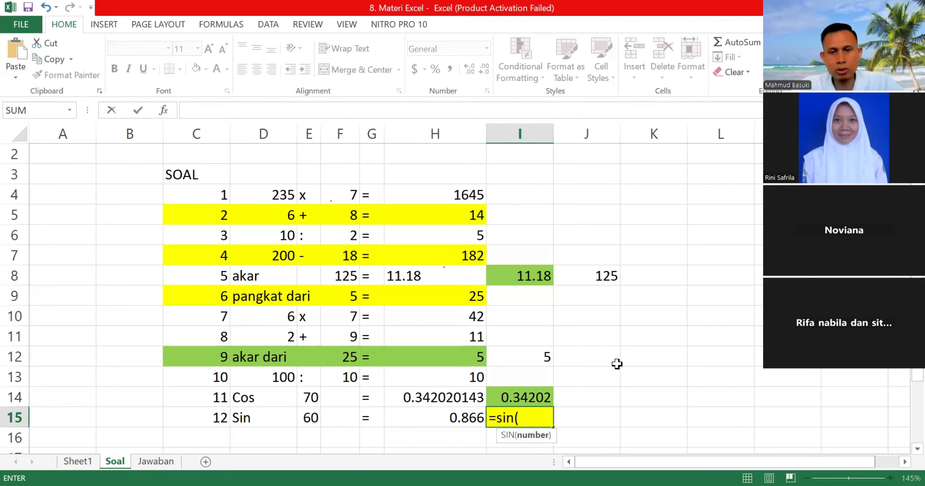
pyautogui.write('radians')
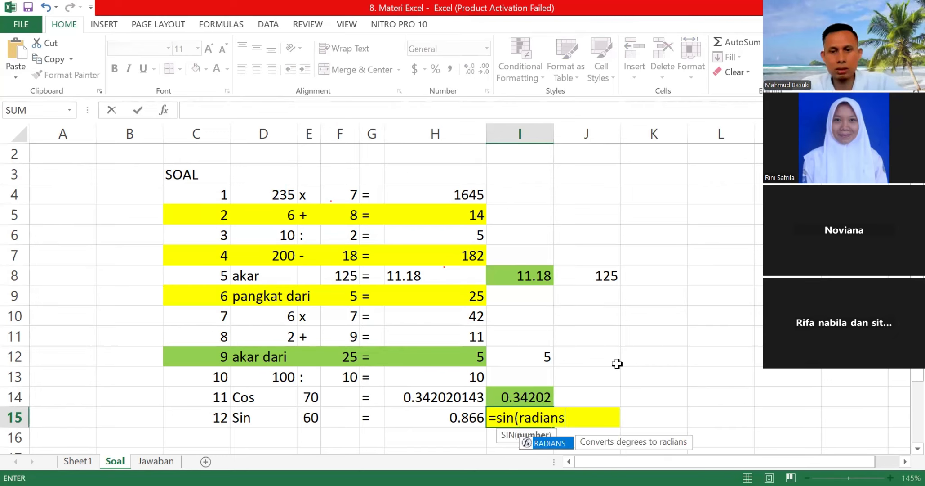
pyautogui.doubleClick(546, 442)
pyautogui.click(309, 417)
pyautogui.write('))')
pyautogui.press('Return')
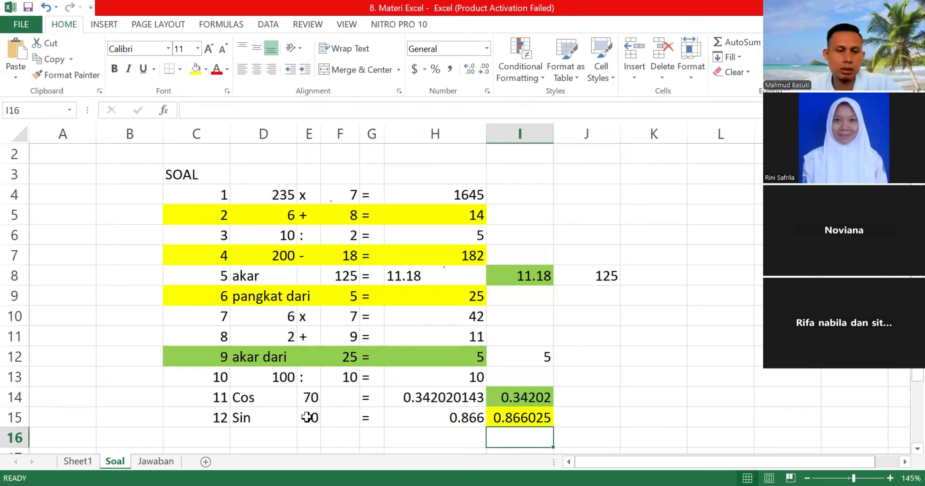
# Set the sine angle in cell E15 to 30 and the cosine angle in cell E14 to 60
pyautogui.click(307, 417)
pyautogui.write('30')
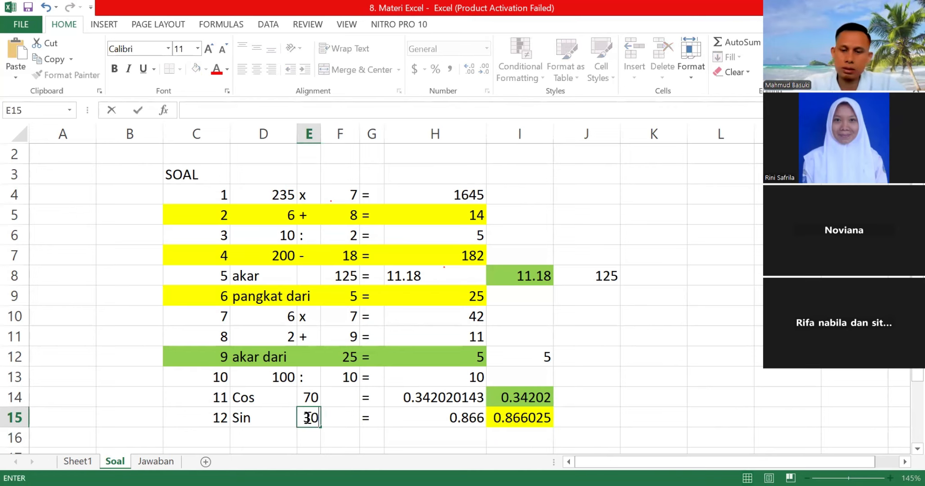
pyautogui.press('Return')
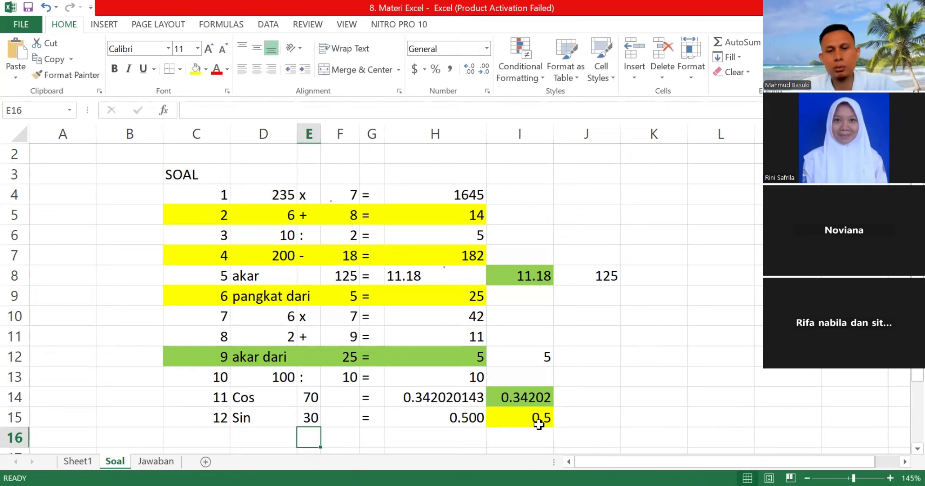
pyautogui.click(309, 396)
pyautogui.write('60')
pyautogui.click(637, 399)
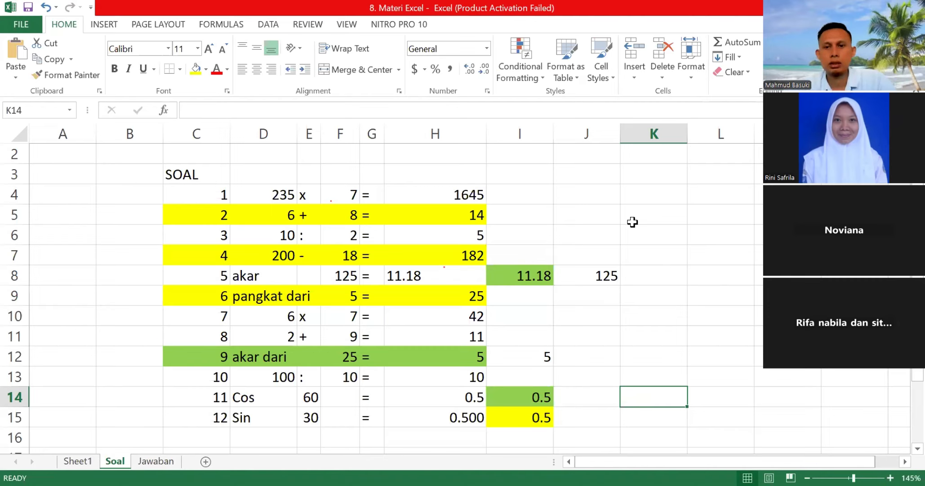
# Start a formula in cell K4 and browse the suggested functions beginning with A and with B
pyautogui.click(654, 194)
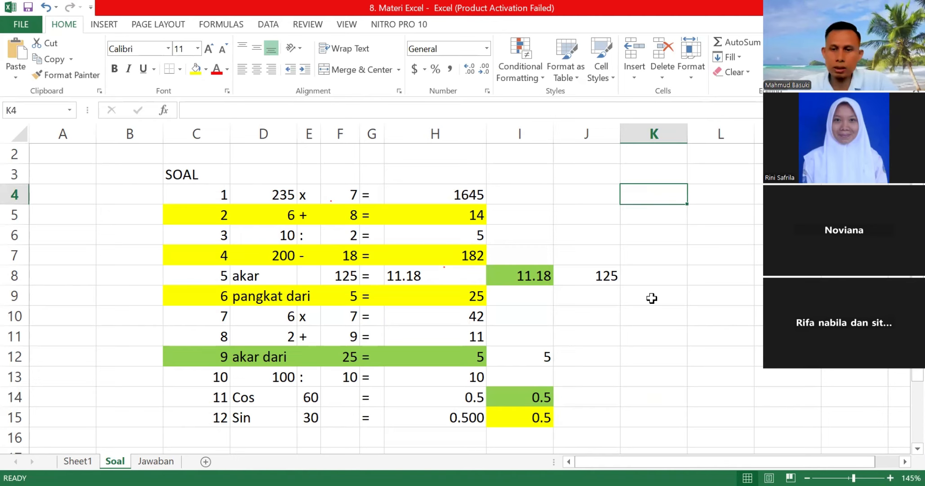
pyautogui.write('=')
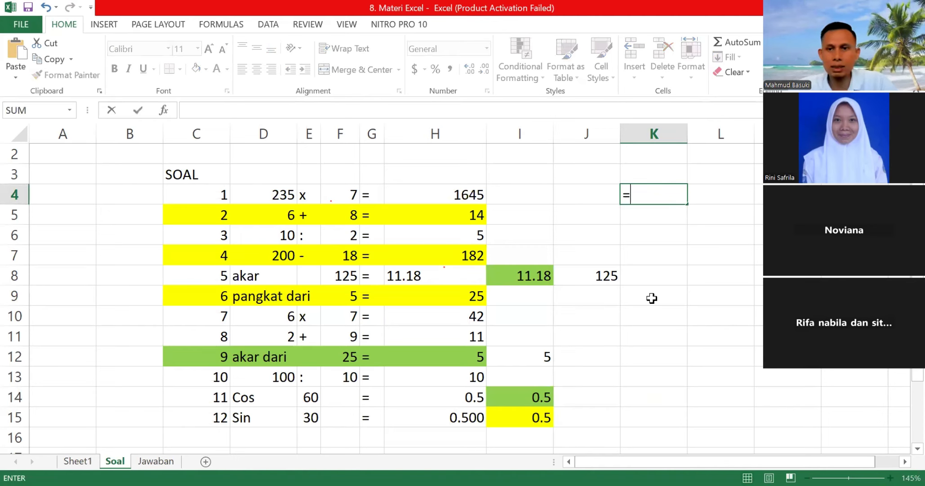
pyautogui.write('a')
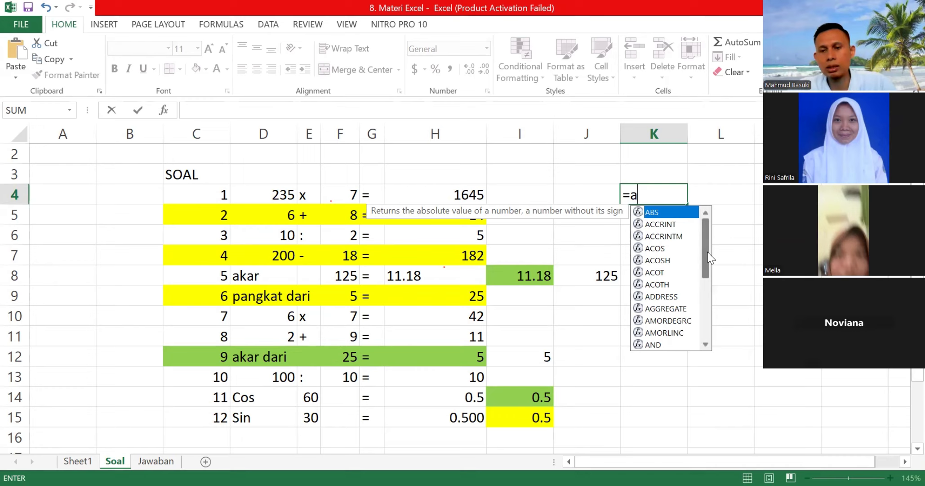
pyautogui.moveTo(706, 266); pyautogui.dragTo(703, 341)
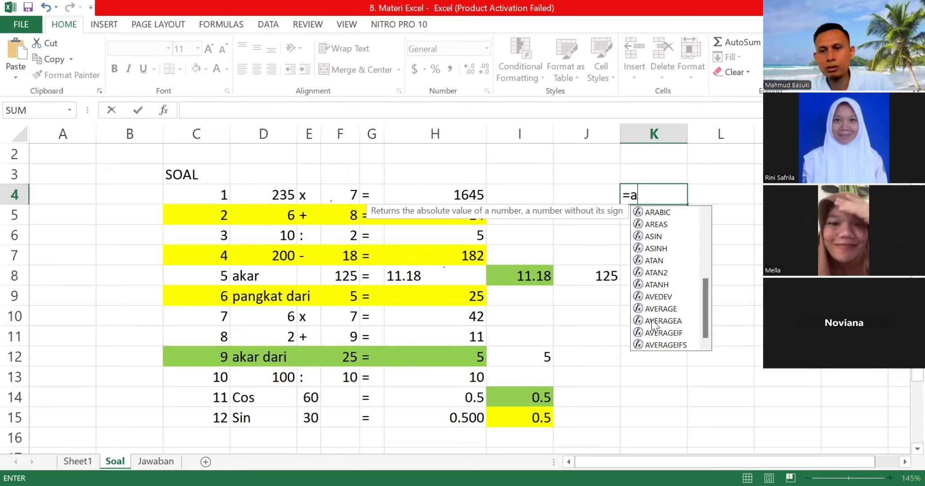
pyautogui.press('BackSpace')
pyautogui.write('b')
pyautogui.moveTo(727, 276); pyautogui.dragTo(721, 231)
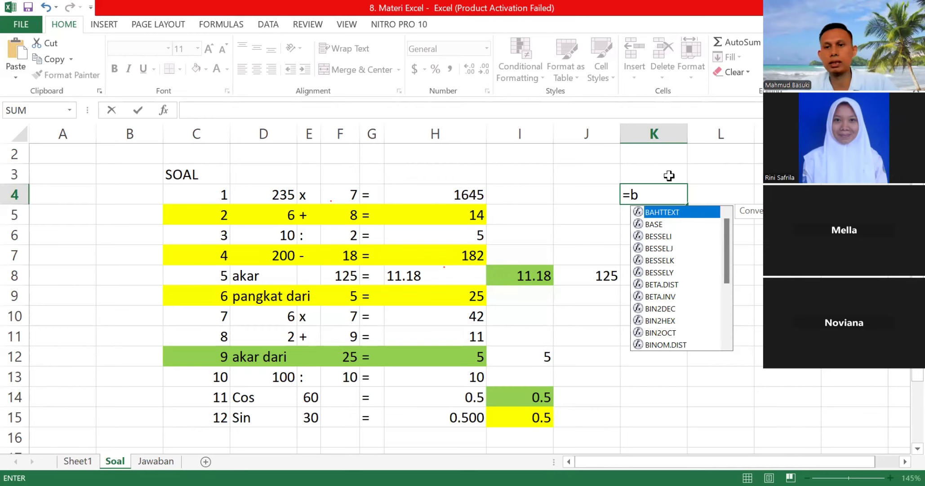
# Browse the suggested functions beginning with C and with F in cell K4, and leave the cell empty
pyautogui.press('BackSpace')
pyautogui.write('c')
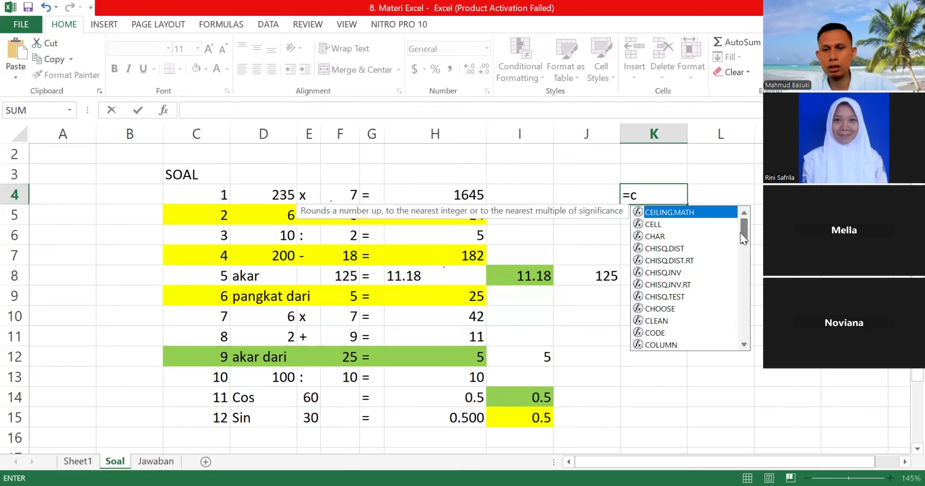
pyautogui.scroll(-1, 743, 237)
pyautogui.press('BackSpace')
pyautogui.write('f')
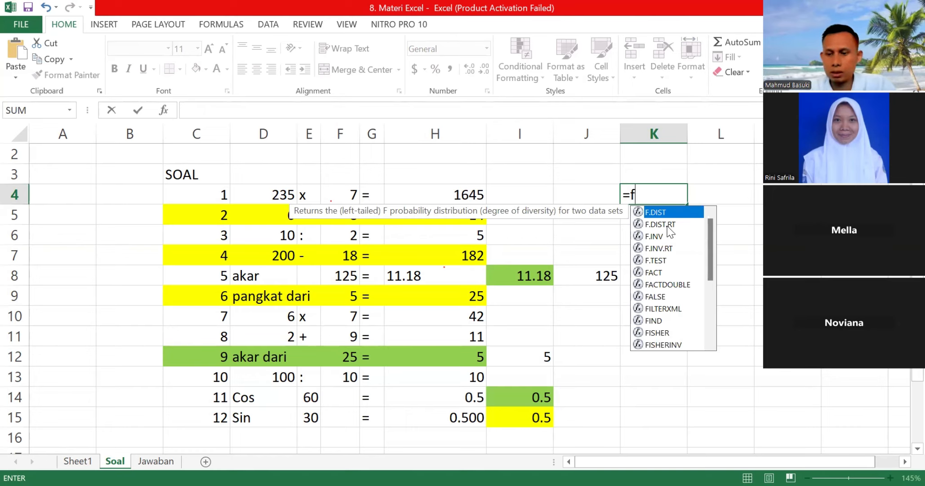
pyautogui.press('BackSpace')
pyautogui.press('BackSpace')
pyautogui.click(667, 279)
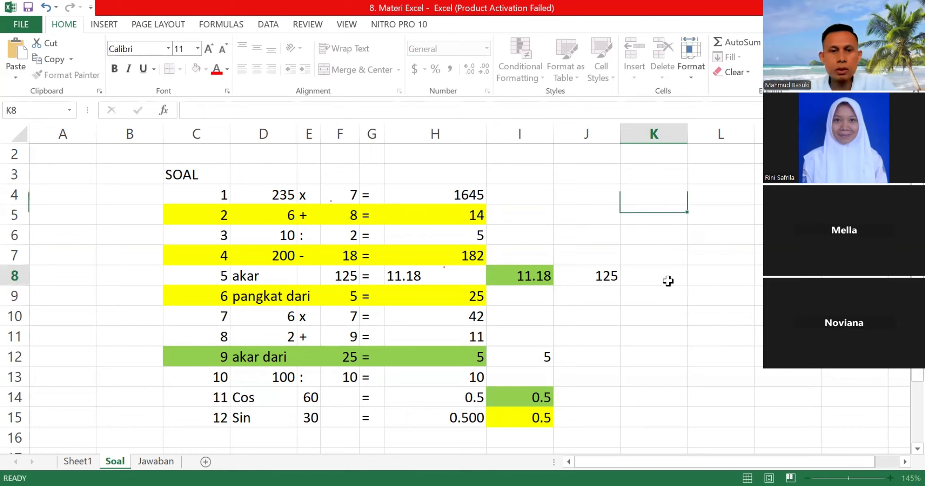